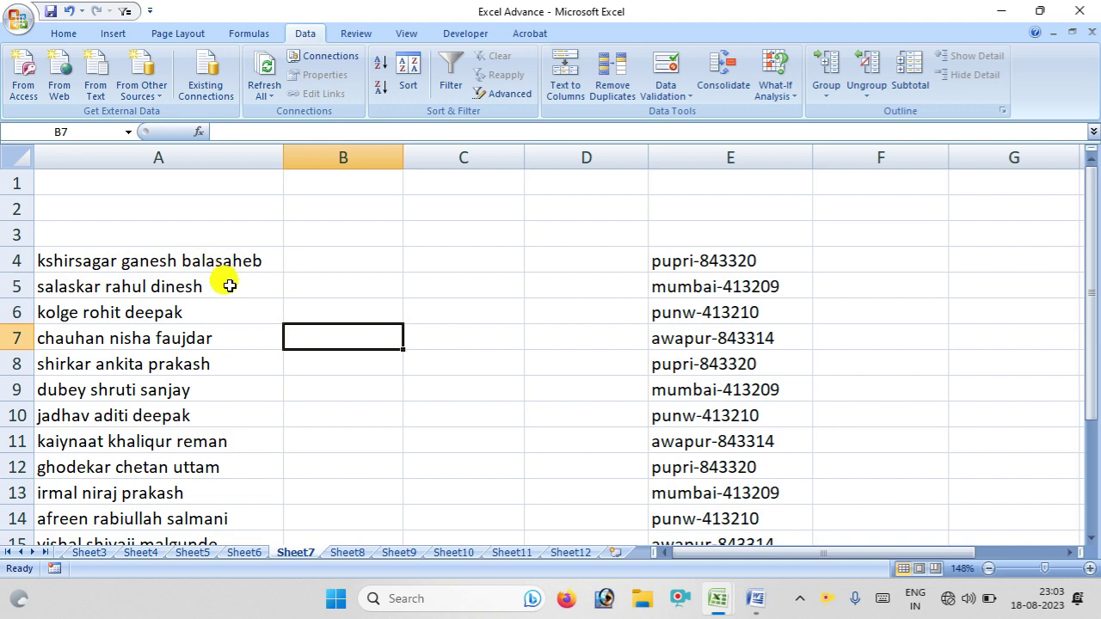
# Split the full names in column A at spaces into columns A, B and C using Text to Columns
pyautogui.scroll(-3, 219, 301)
pyautogui.scroll(2, 210, 312)
pyautogui.scroll(2, 209, 312)
pyautogui.scroll(-3, 210, 314)
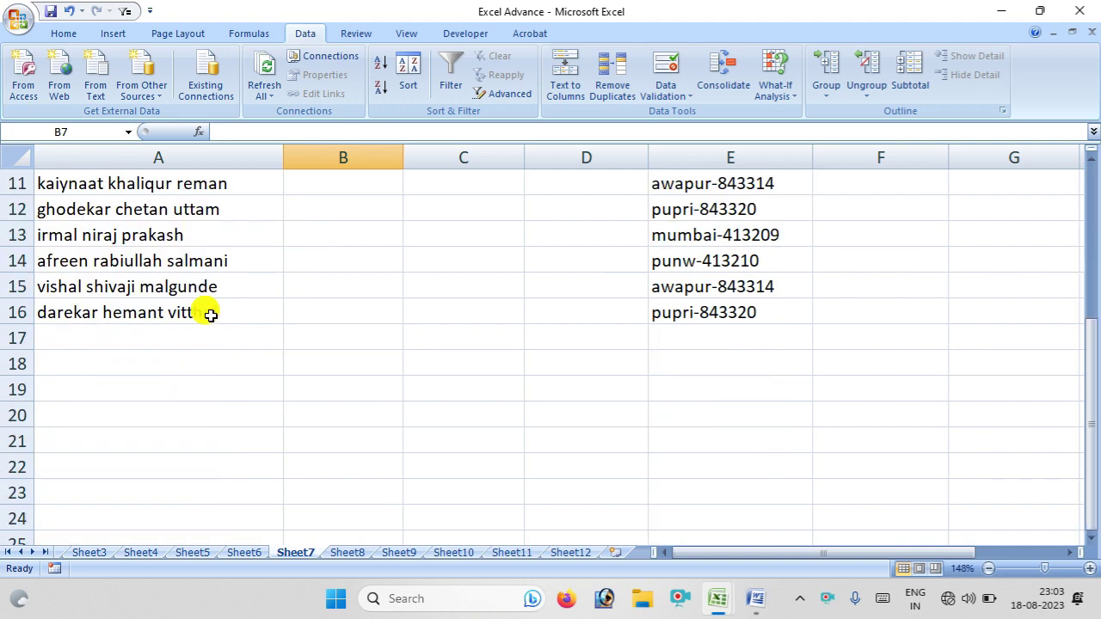
pyautogui.scroll(2, 202, 314)
pyautogui.scroll(2, 209, 312)
pyautogui.click(226, 155)
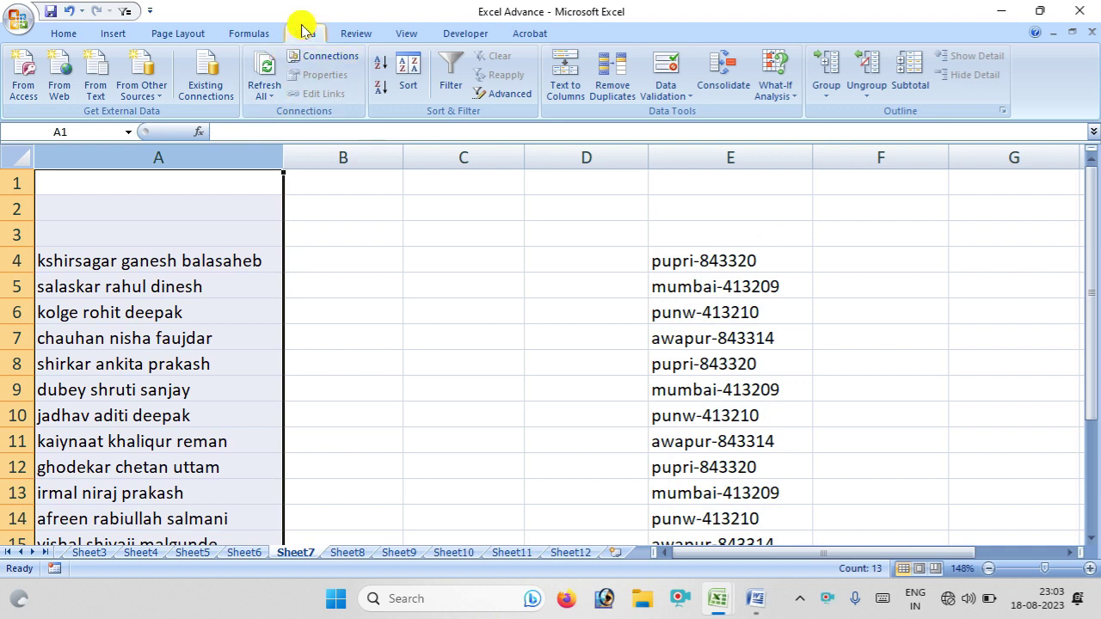
pyautogui.click(575, 97)
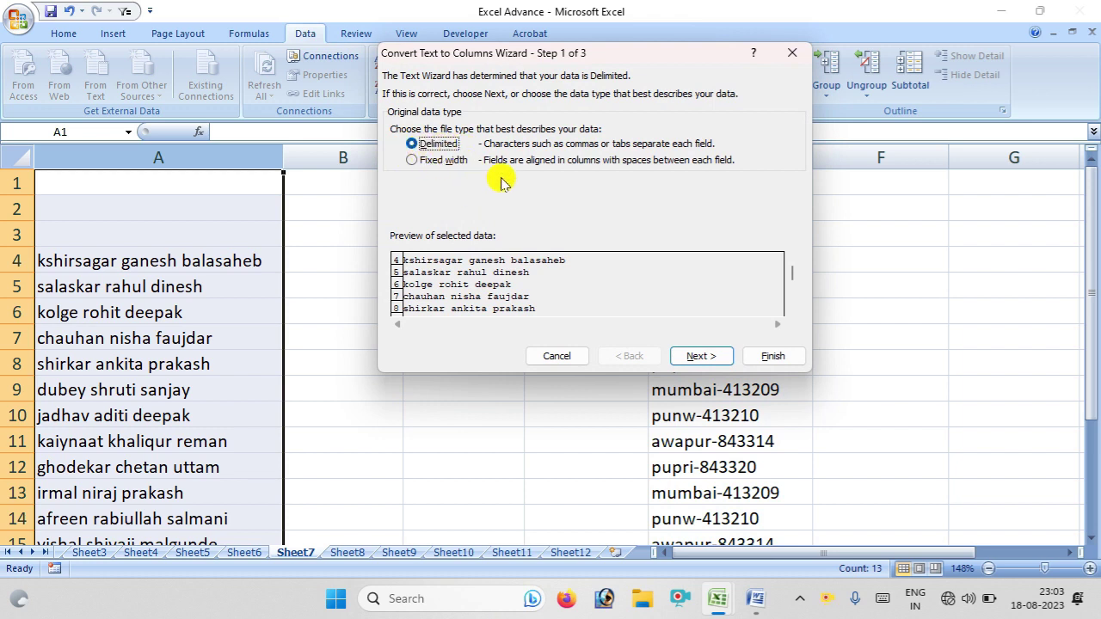
pyautogui.click(699, 356)
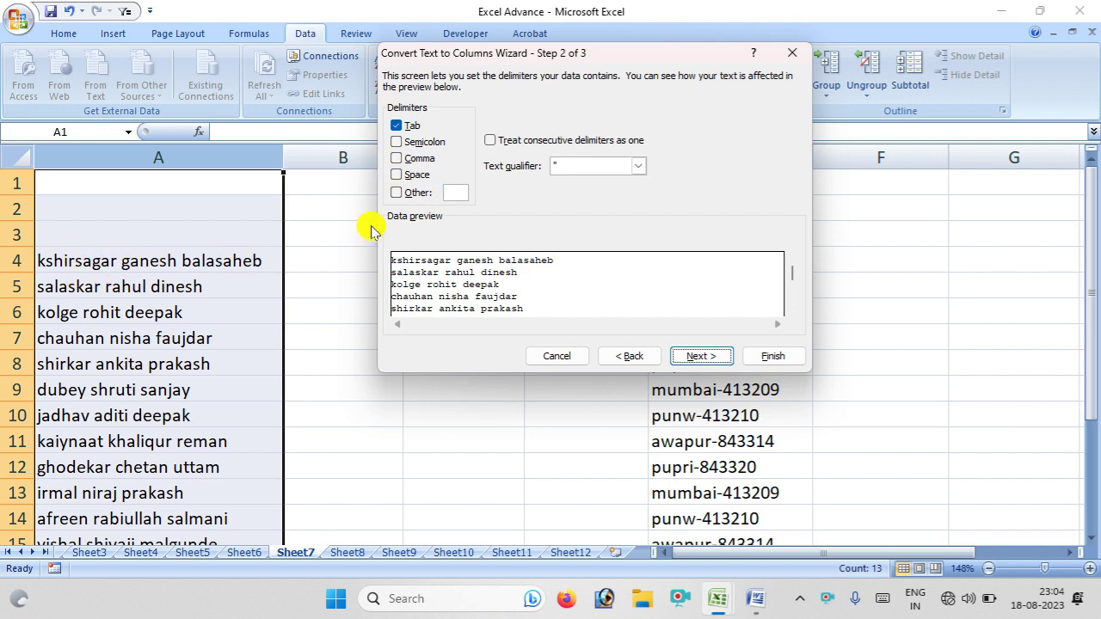
pyautogui.click(397, 175)
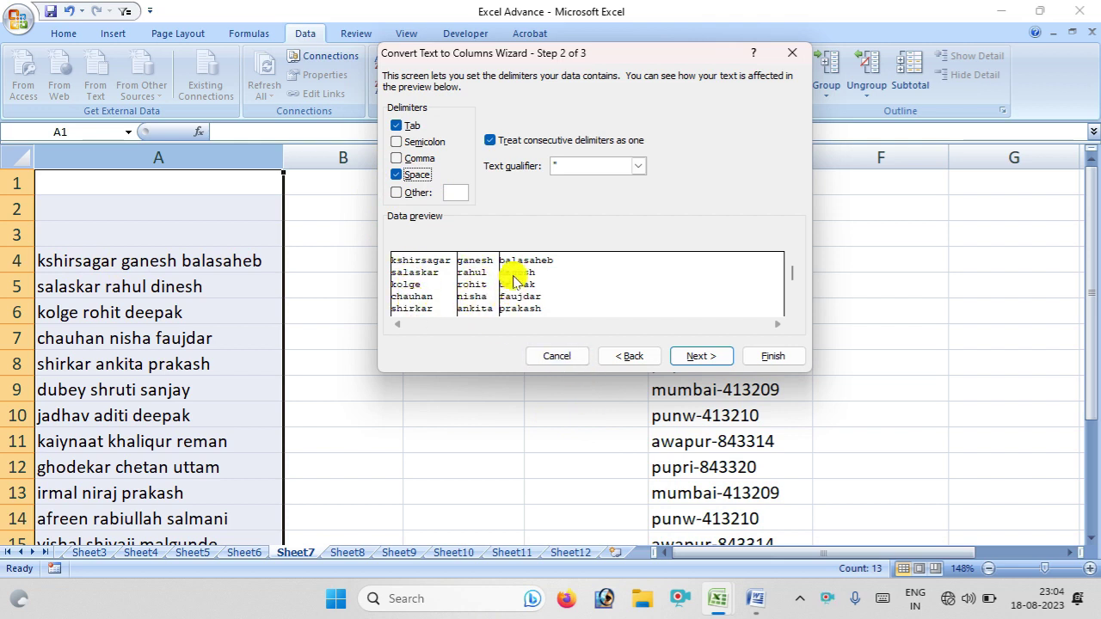
pyautogui.click(752, 357)
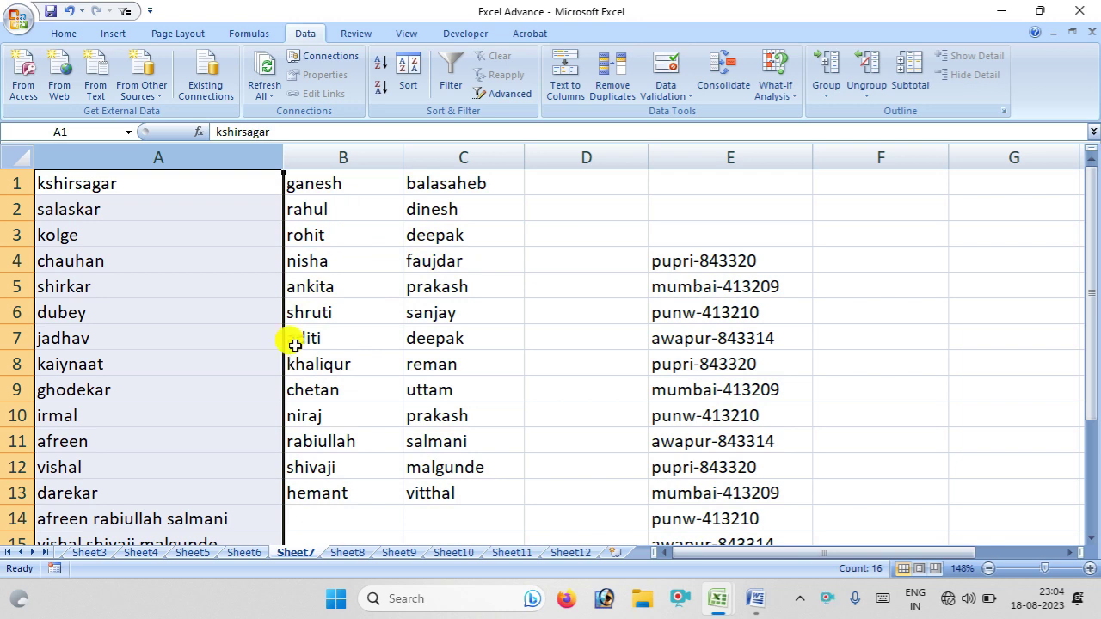
pyautogui.moveTo(1088, 381)
pyautogui.mouseDown()
pyautogui.moveTo(1091, 456)
pyautogui.moveTo(1084, 388)
pyautogui.mouseUp()
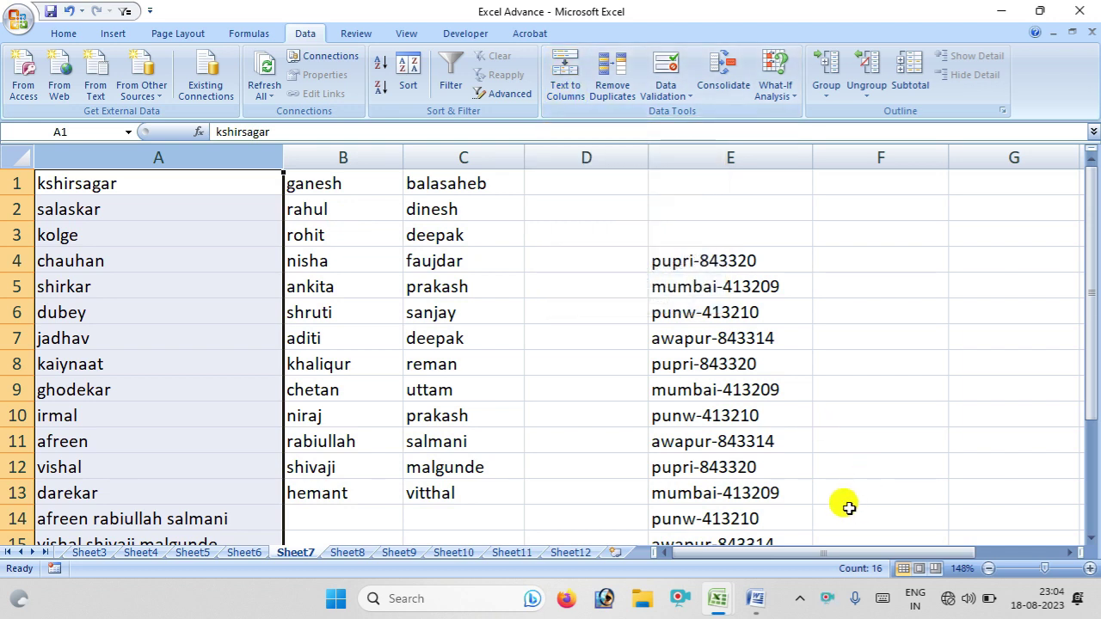
# Copy 'mumbai-413209' from E5 into F2 and fill it down to F14
pyautogui.scroll(-2, 808, 302)
pyautogui.scroll(-2, 989, 332)
pyautogui.scroll(3, 863, 373)
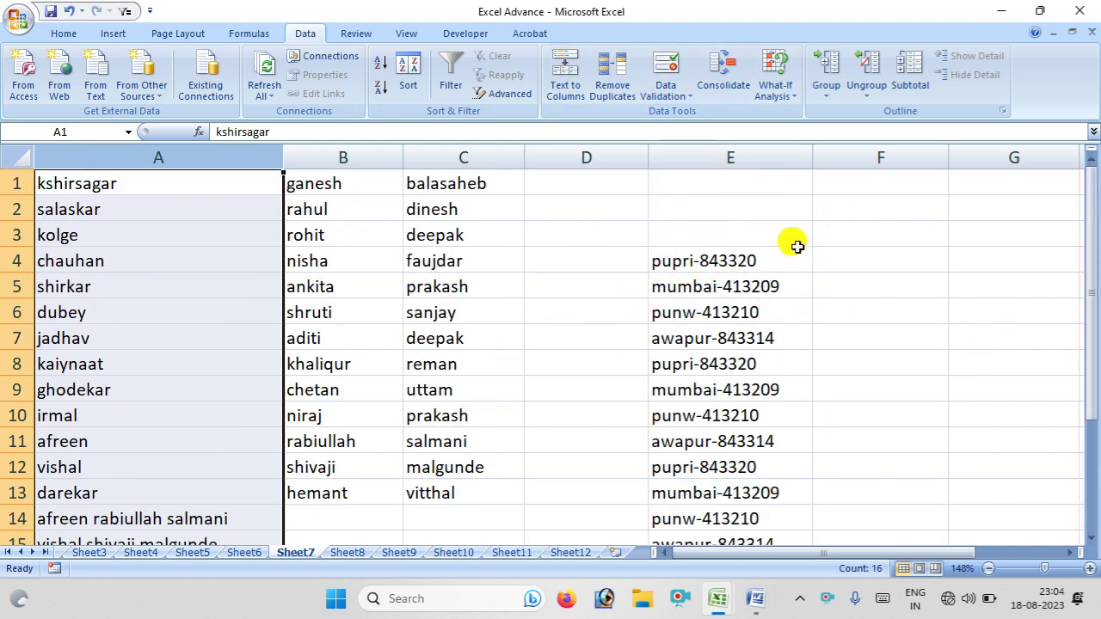
pyautogui.click(678, 290)
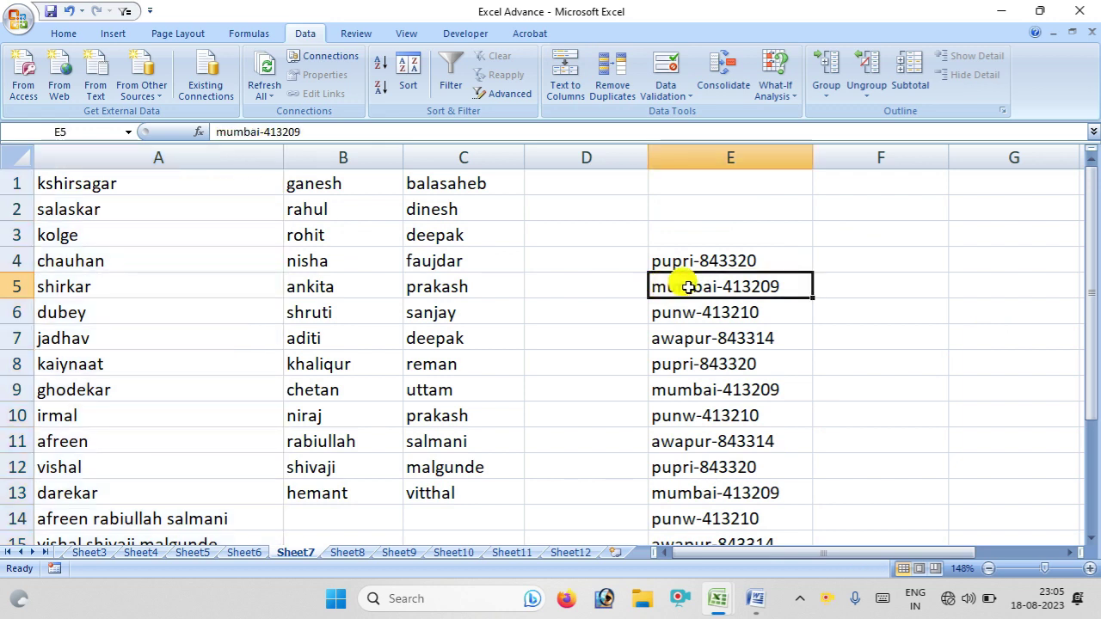
pyautogui.hotkey('ctrl', 'c')
pyautogui.click(897, 204)
pyautogui.hotkey('ctrl', 'v')
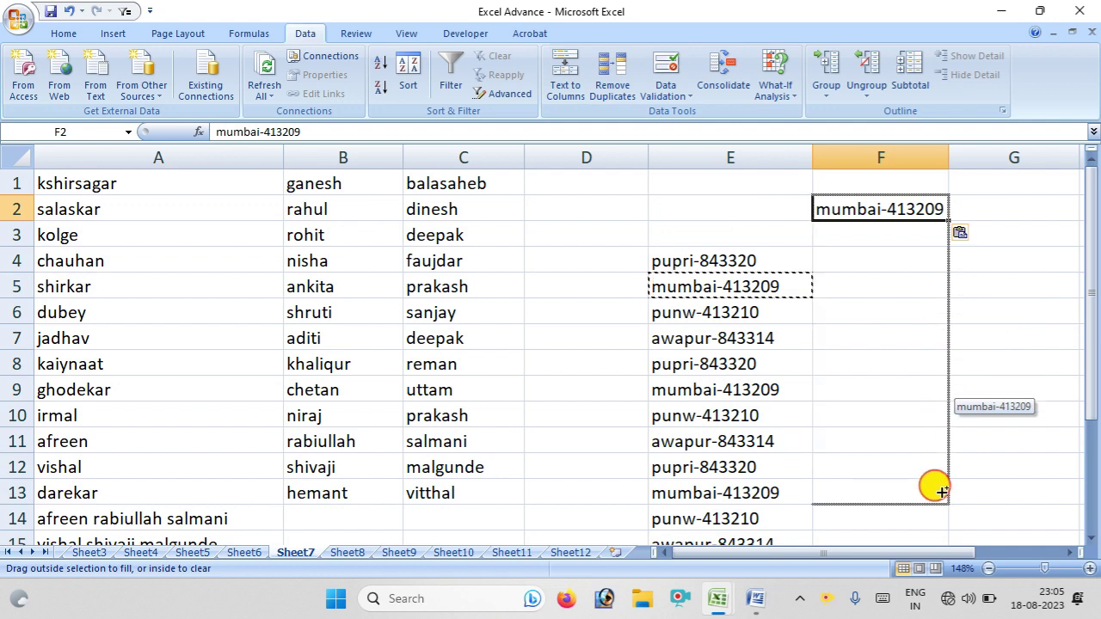
pyautogui.moveTo(947, 216); pyautogui.dragTo(942, 517)
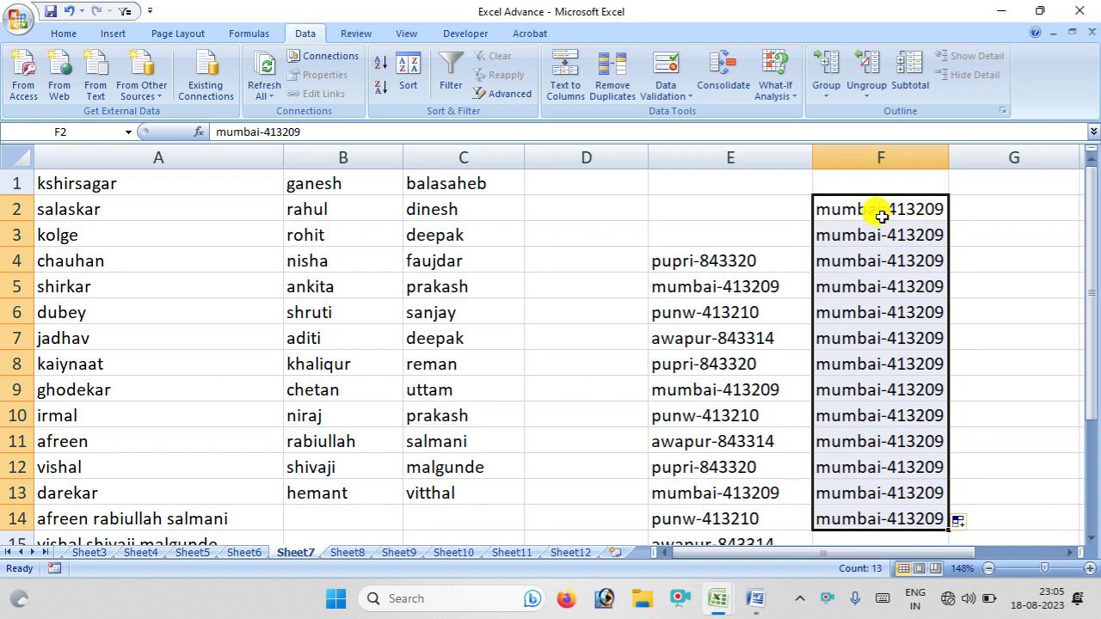
pyautogui.moveTo(915, 549)
pyautogui.mouseDown()
pyautogui.moveTo(894, 551)
pyautogui.moveTo(949, 554)
pyautogui.mouseUp()
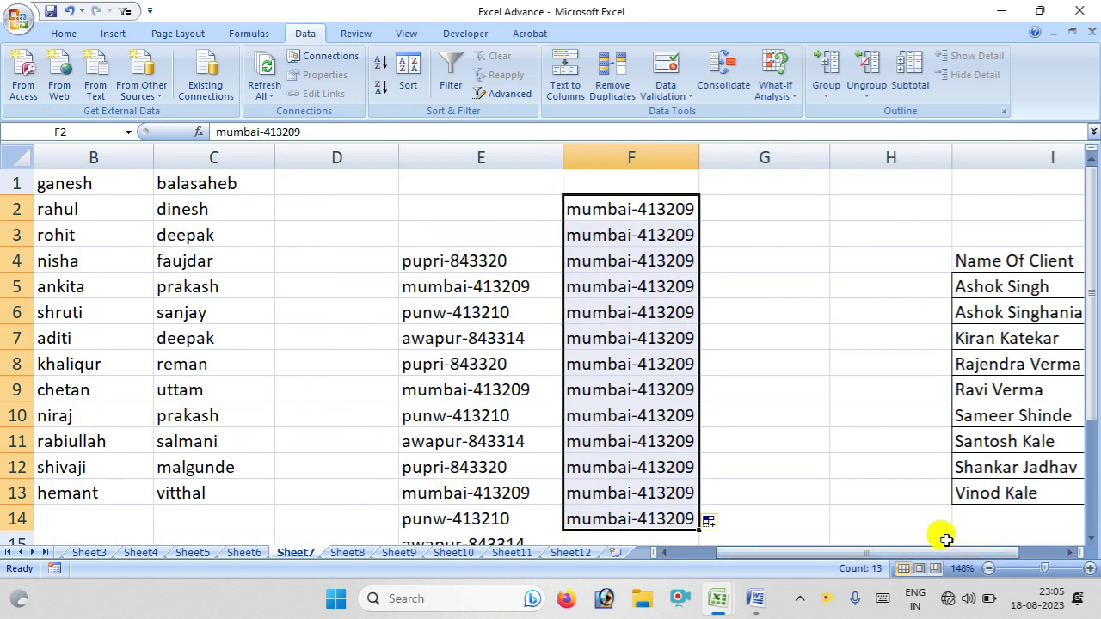
pyautogui.click(804, 383)
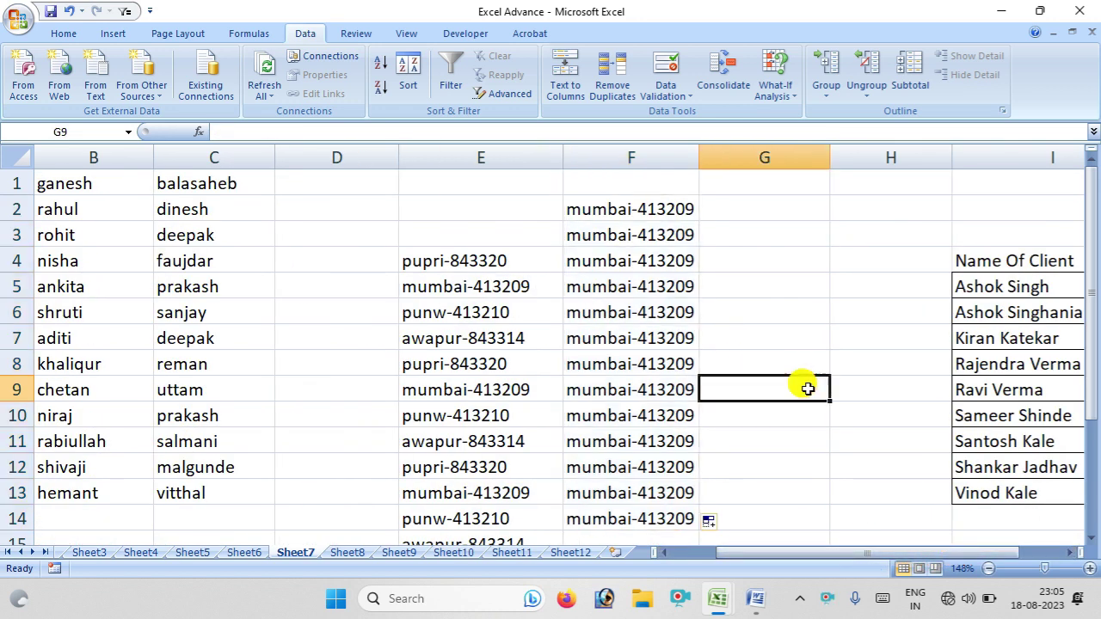
# Split F2:F14 at fixed widths around the dash into mumbai, '-' and 413209 across F to H
pyautogui.moveTo(619, 211)
pyautogui.mouseDown()
pyautogui.moveTo(598, 235)
pyautogui.moveTo(616, 504)
pyautogui.mouseUp()
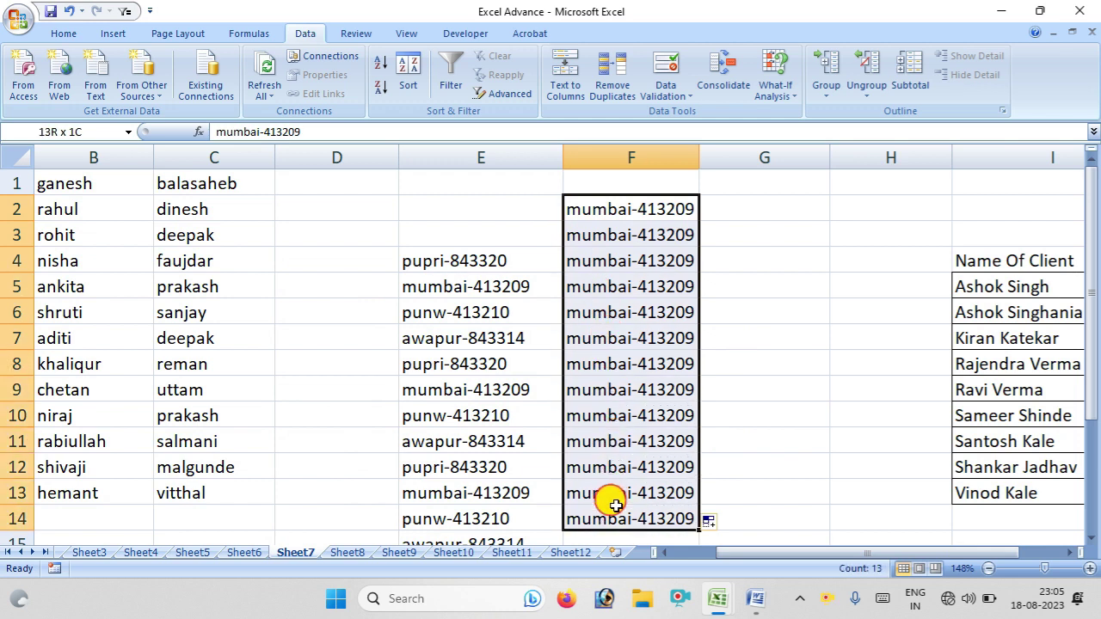
pyautogui.click(568, 92)
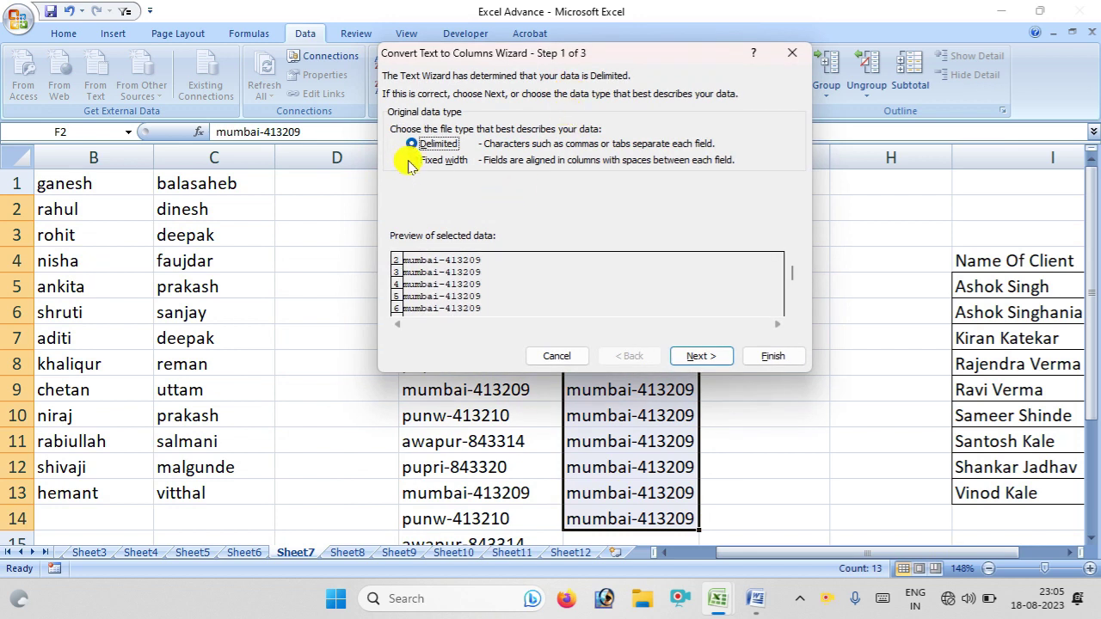
pyautogui.click(418, 163)
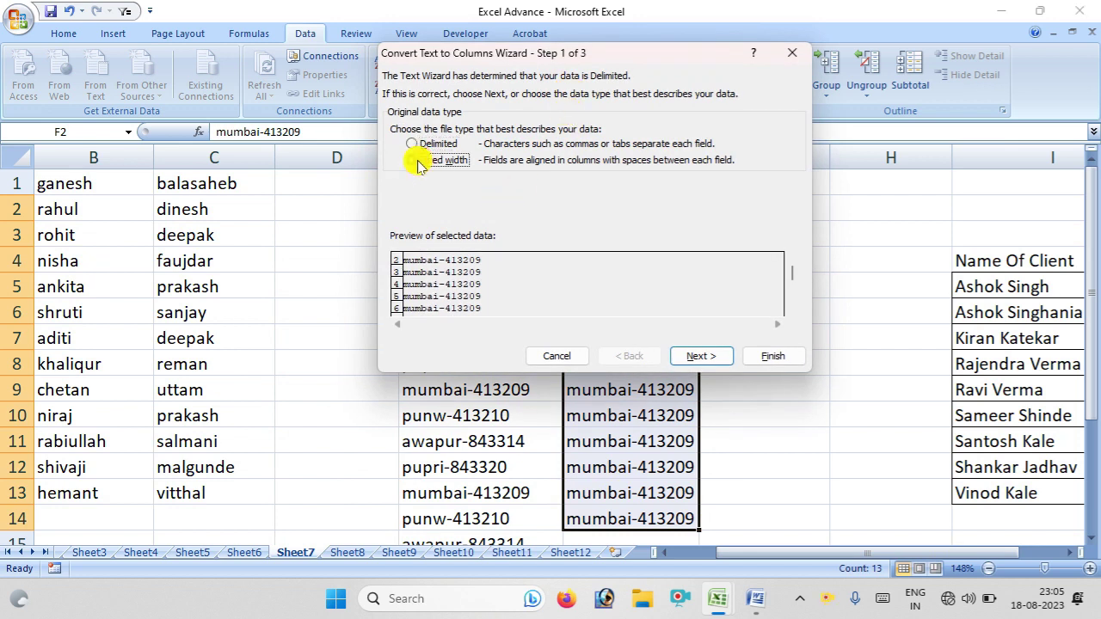
pyautogui.click(716, 359)
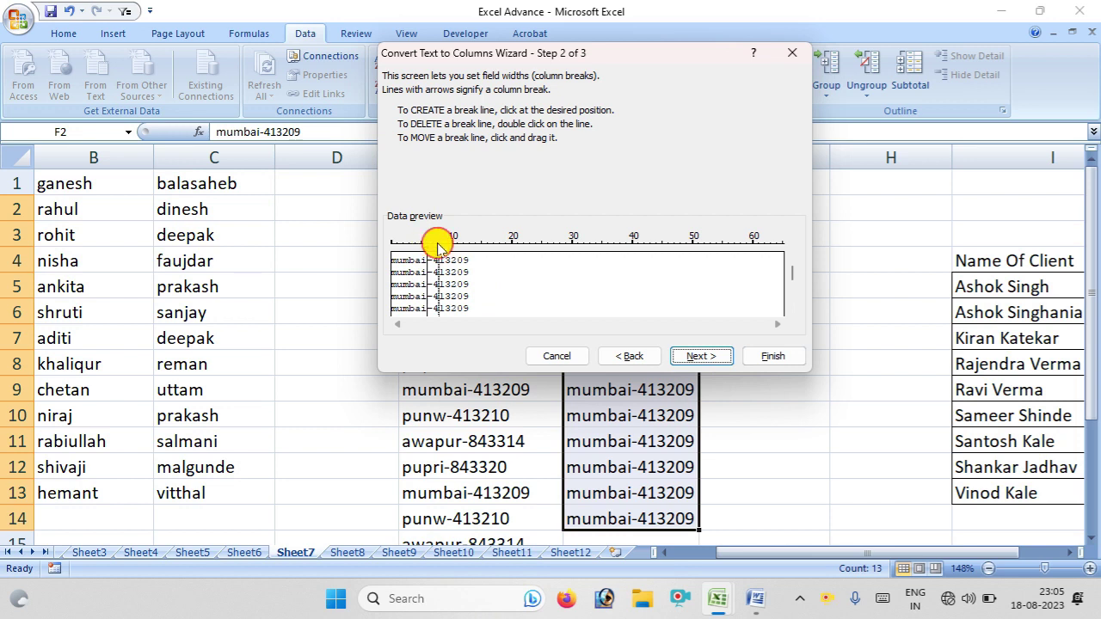
pyautogui.click(436, 245)
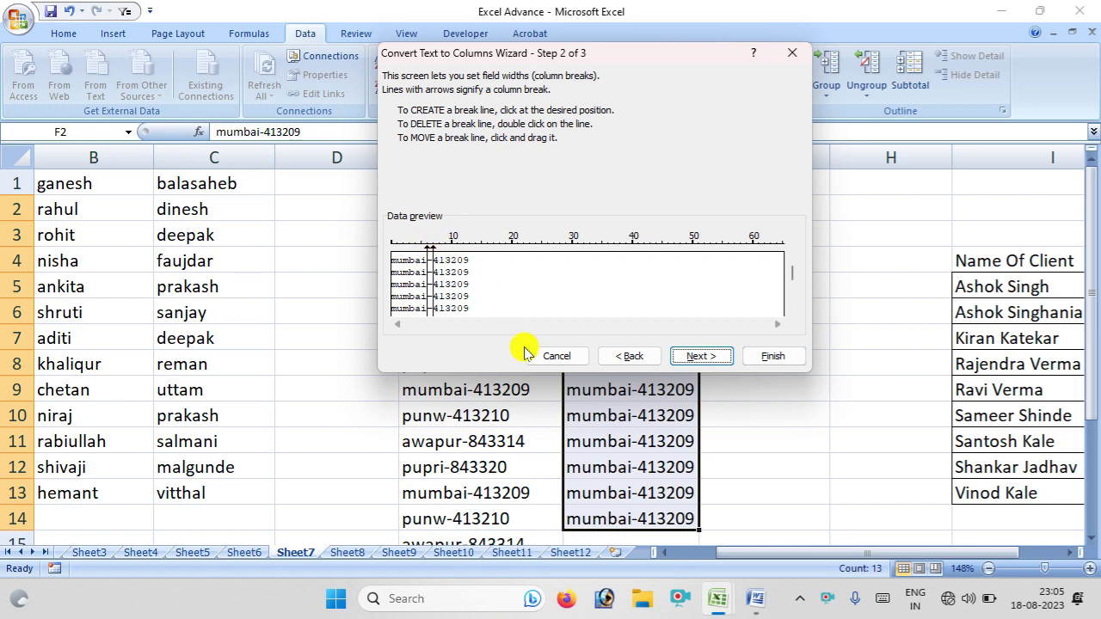
pyautogui.click(769, 357)
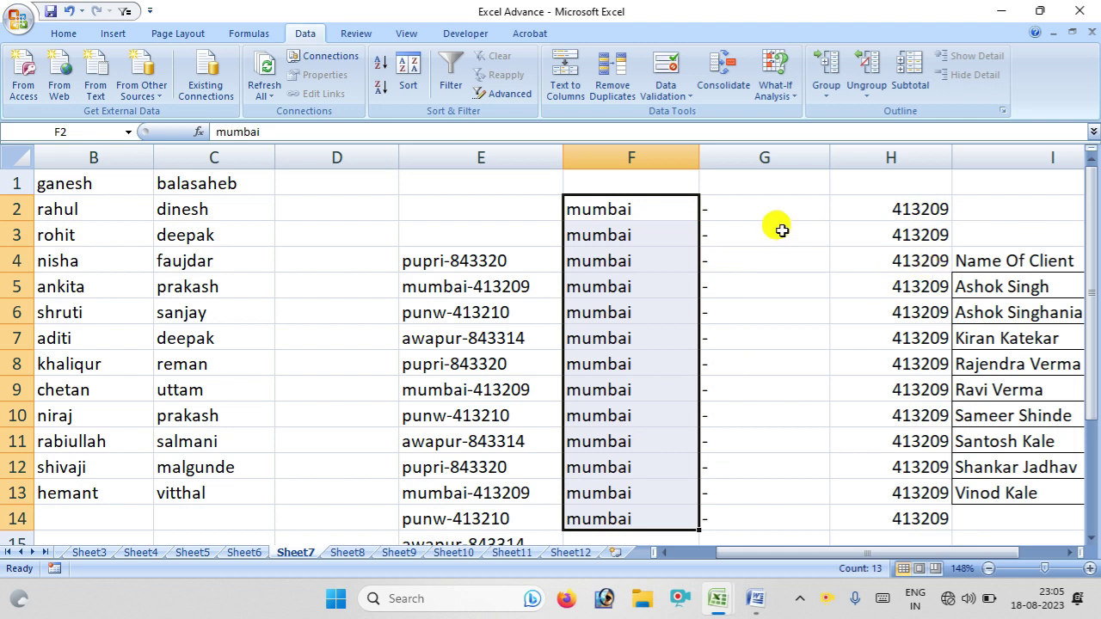
pyautogui.click(821, 290)
# Clear all contents from F2:H12 with Clear All, then zoom out slightly
pyautogui.moveTo(581, 206)
pyautogui.mouseDown()
pyautogui.moveTo(785, 376)
pyautogui.moveTo(837, 461)
pyautogui.mouseUp()
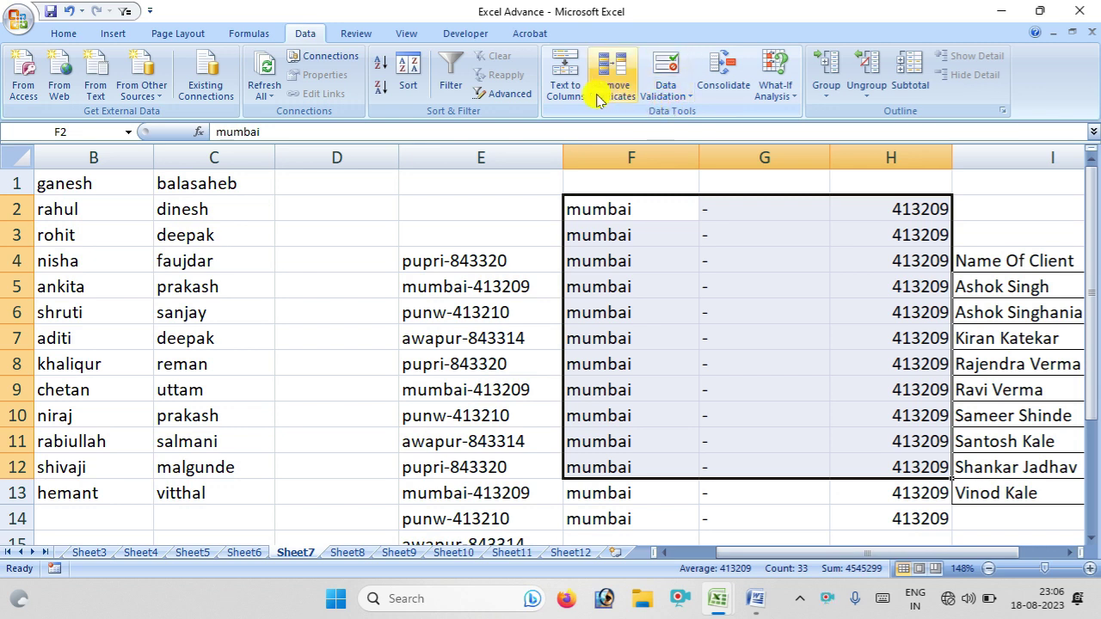
pyautogui.moveTo(737, 552); pyautogui.dragTo(872, 563)
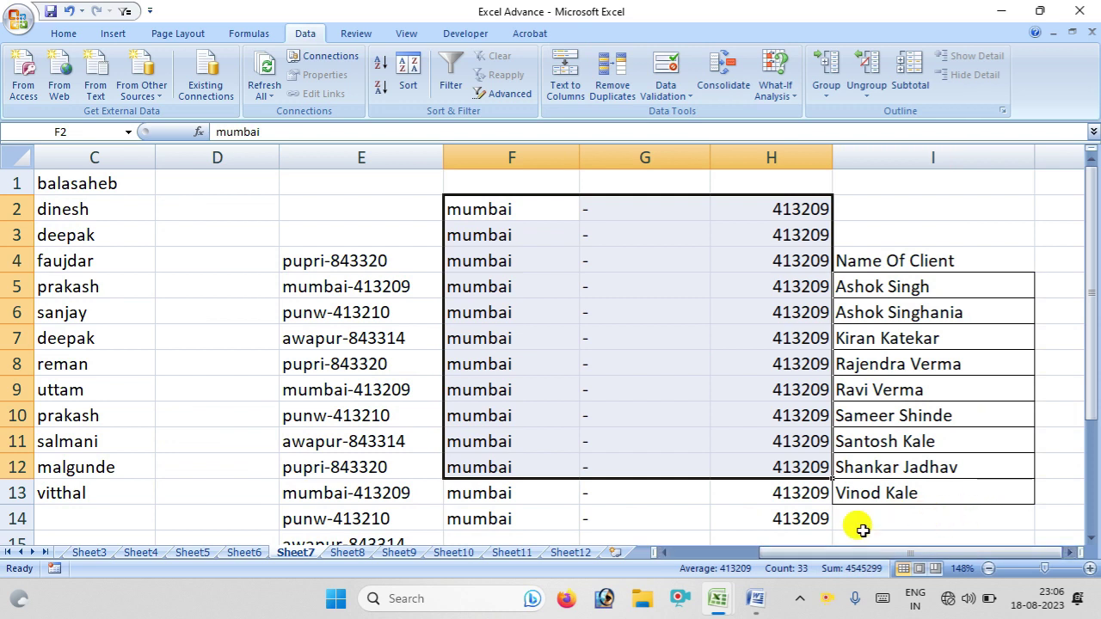
pyautogui.scroll(-2, 901, 458)
pyautogui.scroll(2, 912, 413)
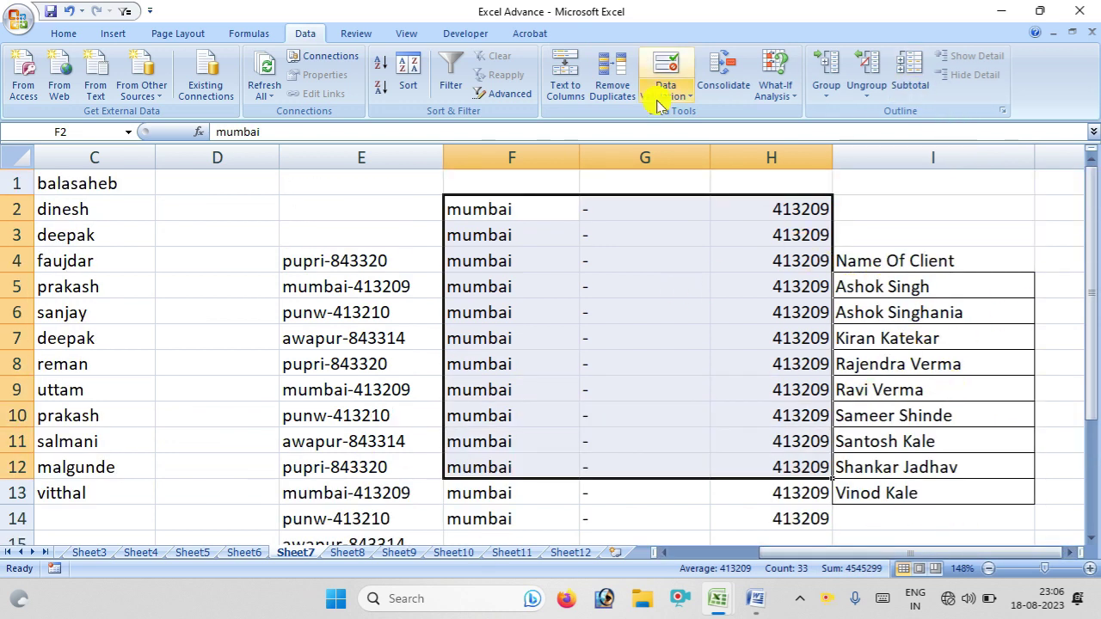
pyautogui.click(62, 33)
pyautogui.click(948, 93)
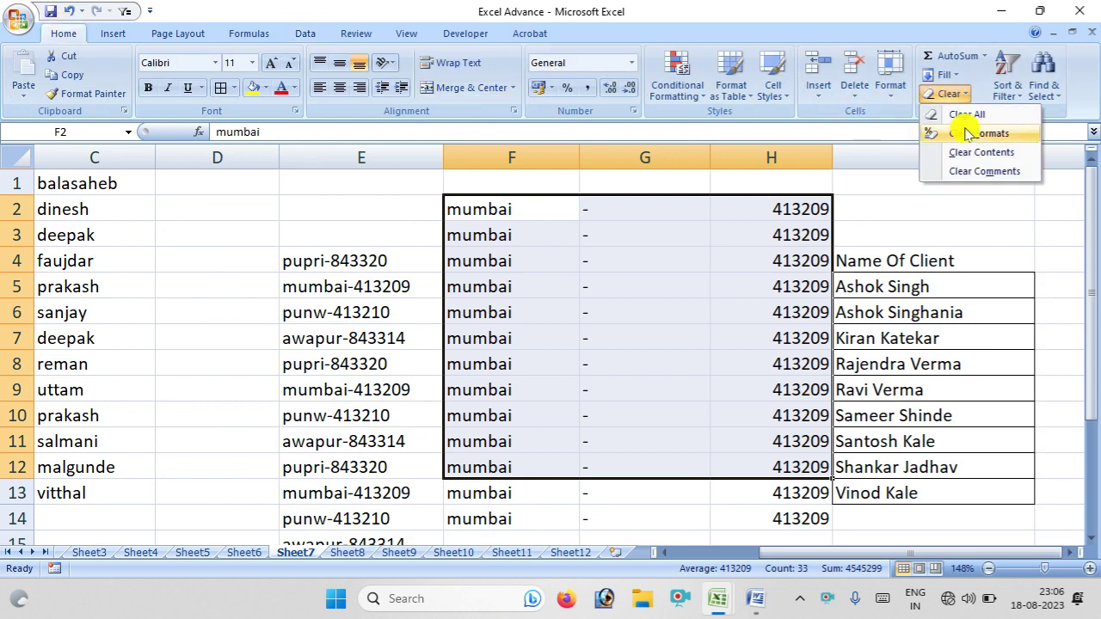
pyautogui.click(975, 114)
pyautogui.click(811, 384)
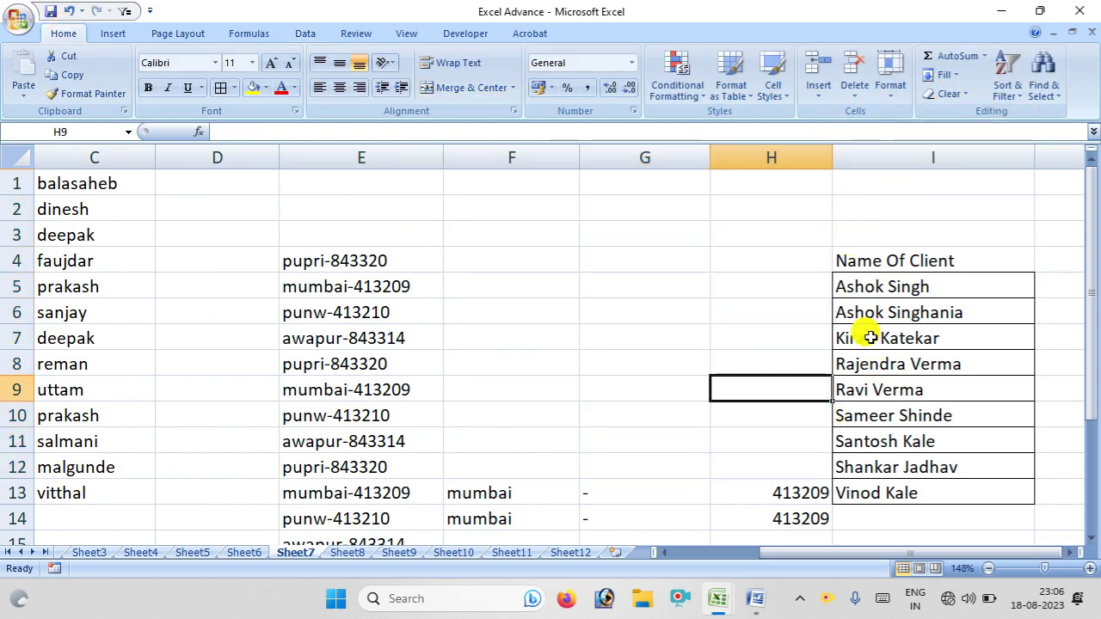
pyautogui.click(988, 569)
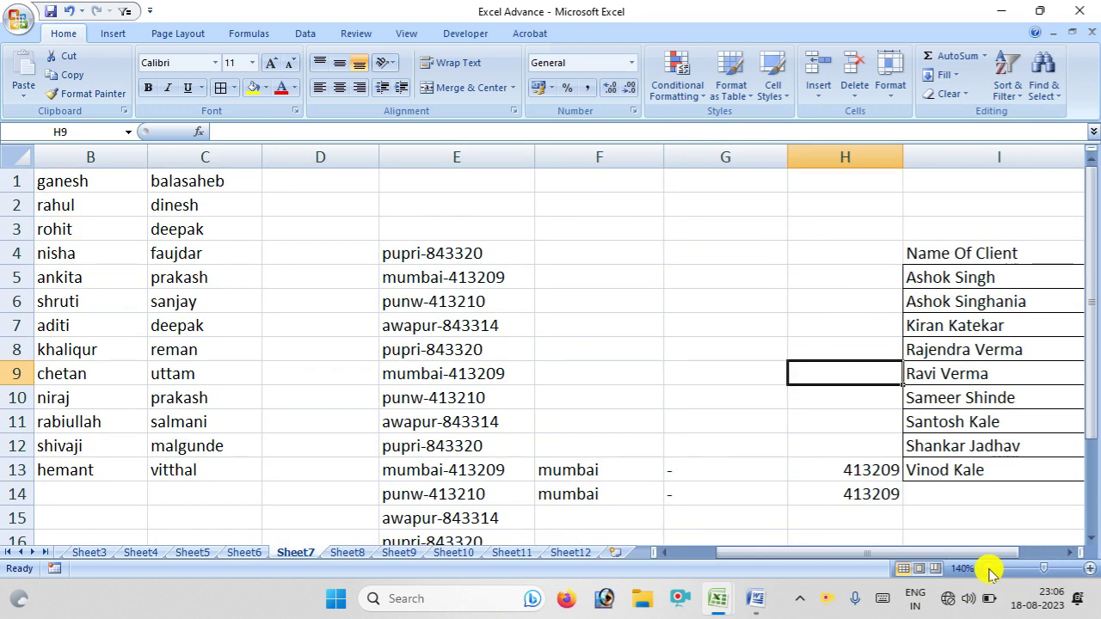
pyautogui.moveTo(922, 555); pyautogui.dragTo(958, 556)
pyautogui.click(1050, 278)
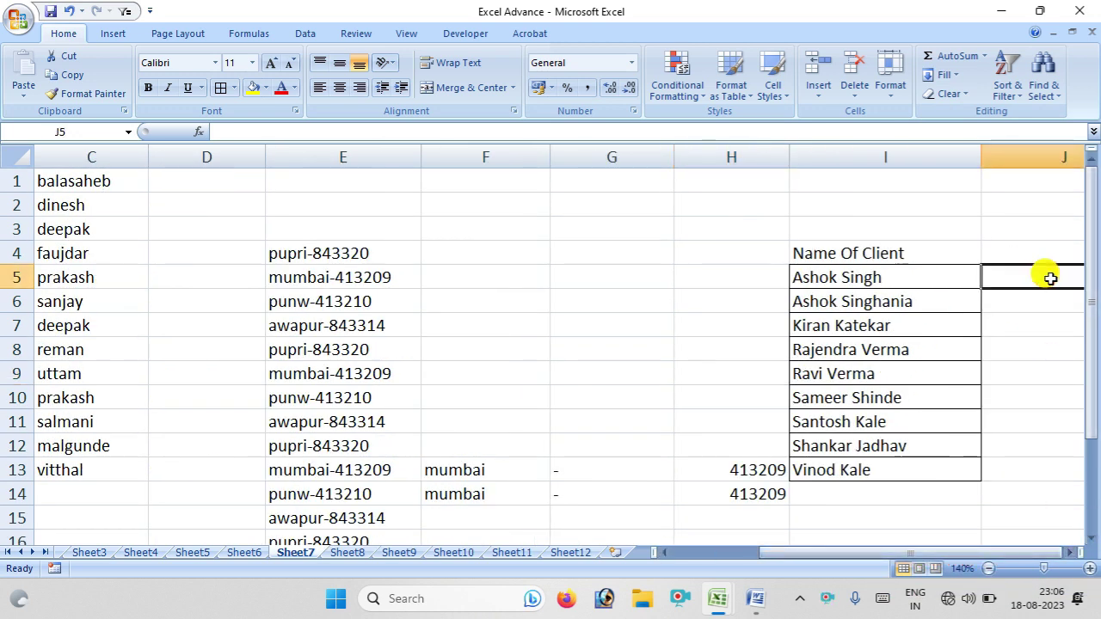
pyautogui.press('Right')
pyautogui.press('Right')
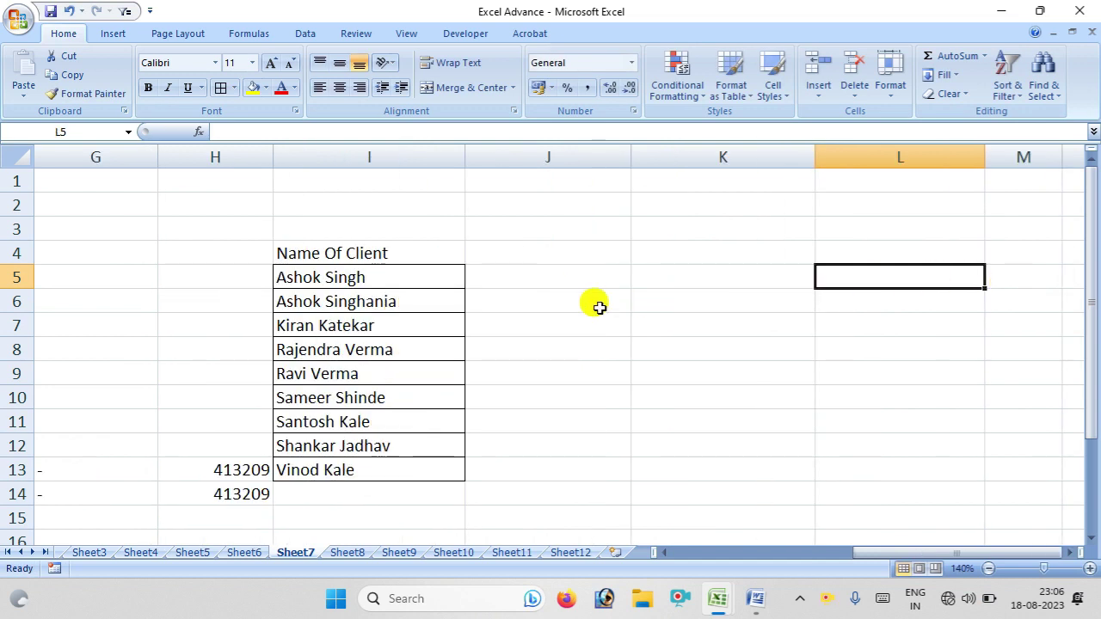
pyautogui.scroll(-2, 351, 287)
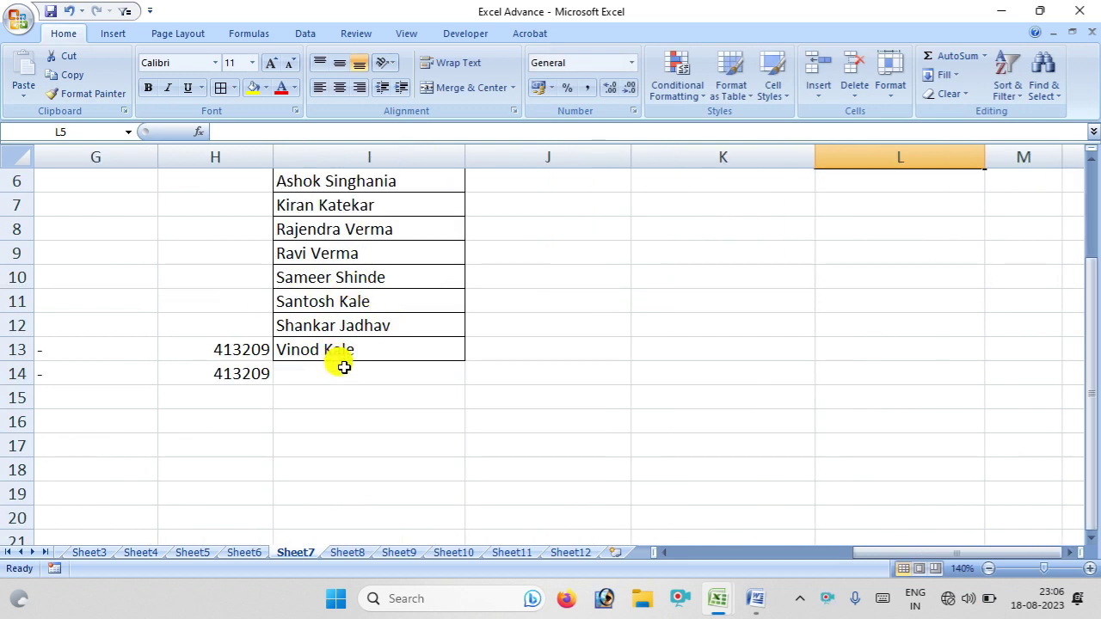
pyautogui.scroll(2, 338, 310)
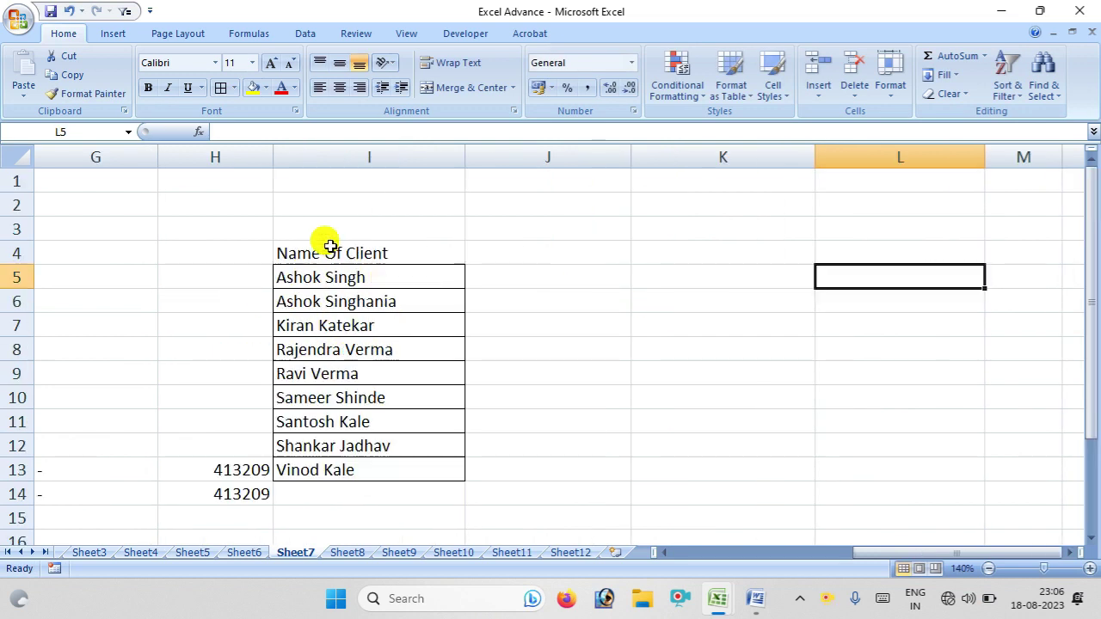
pyautogui.doubleClick(320, 494)
pyautogui.write('ashok')
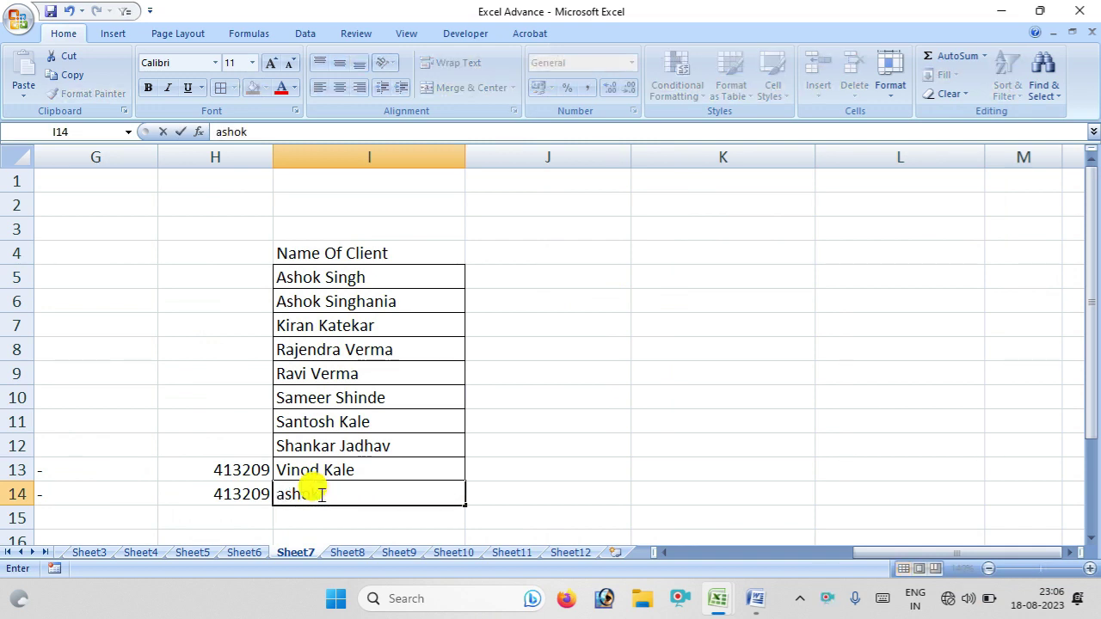
pyautogui.write(' singh')
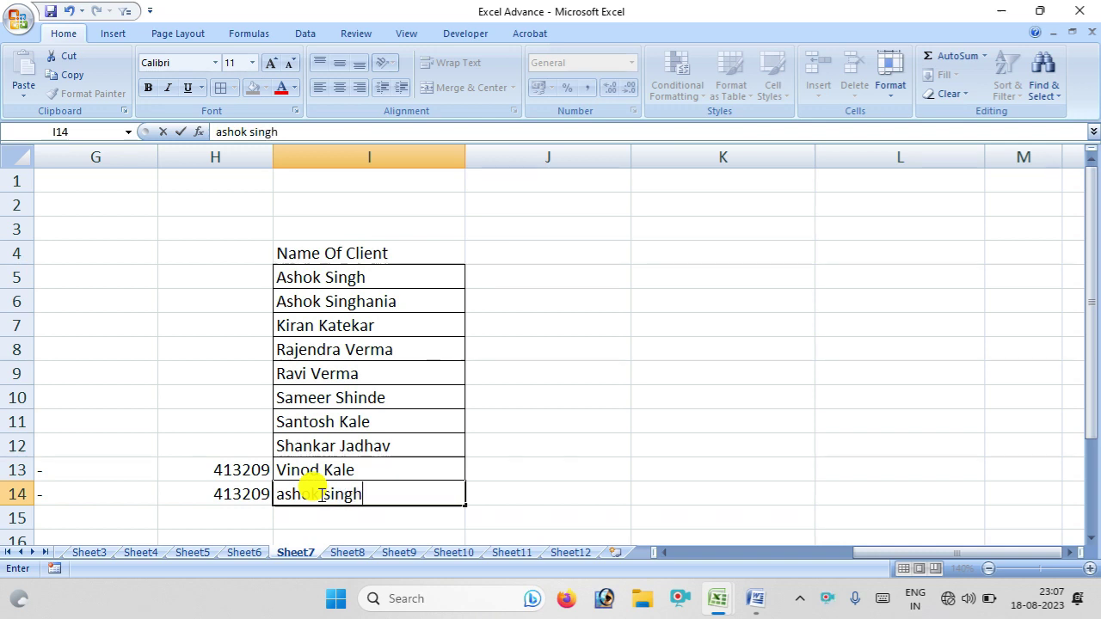
pyautogui.press('Tab')
pyautogui.doubleClick(289, 494)
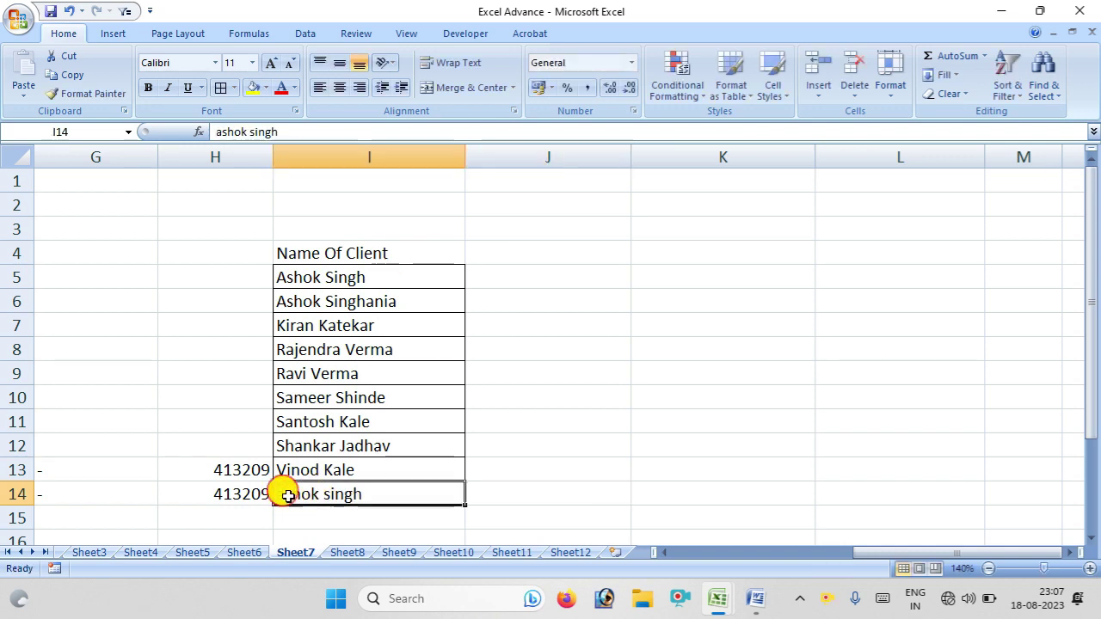
pyautogui.press('BackSpace')
pyautogui.write('A')
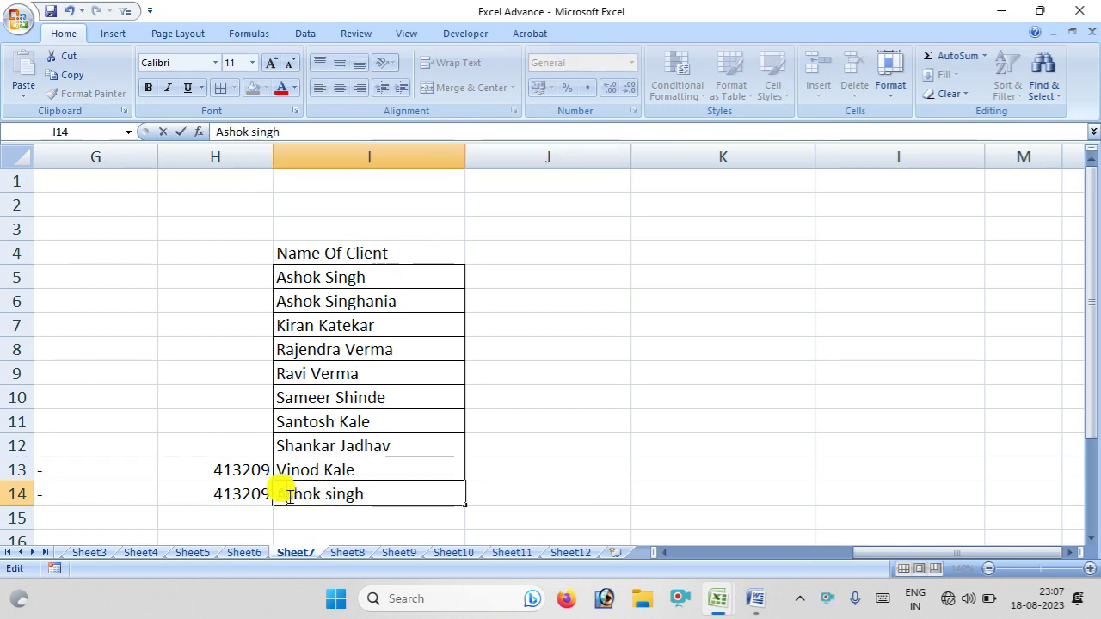
pyautogui.click(695, 392)
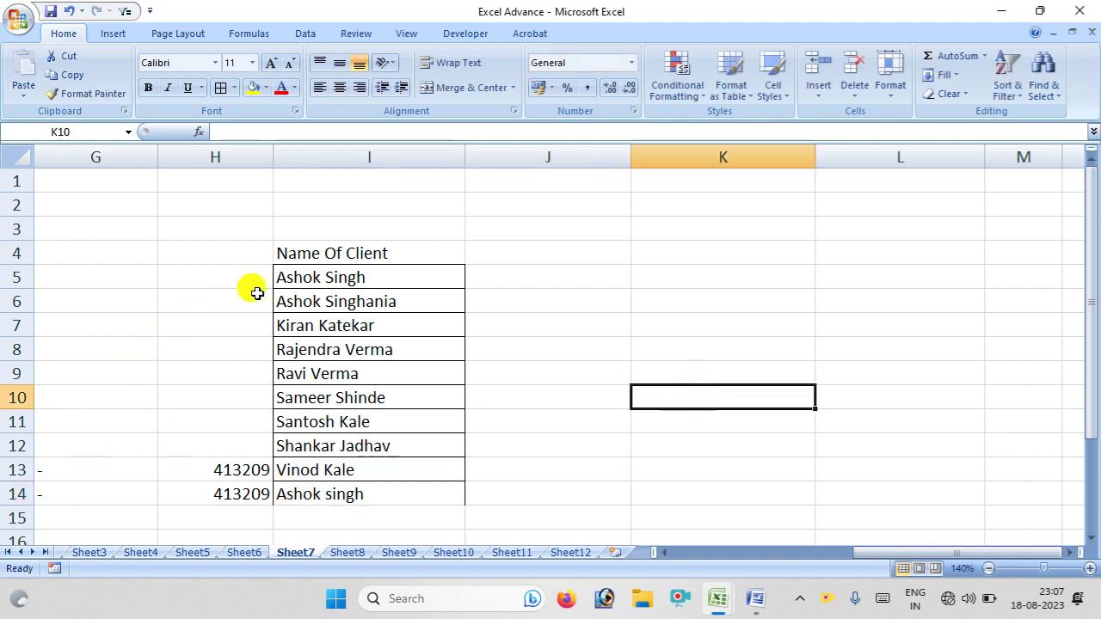
pyautogui.click(370, 156)
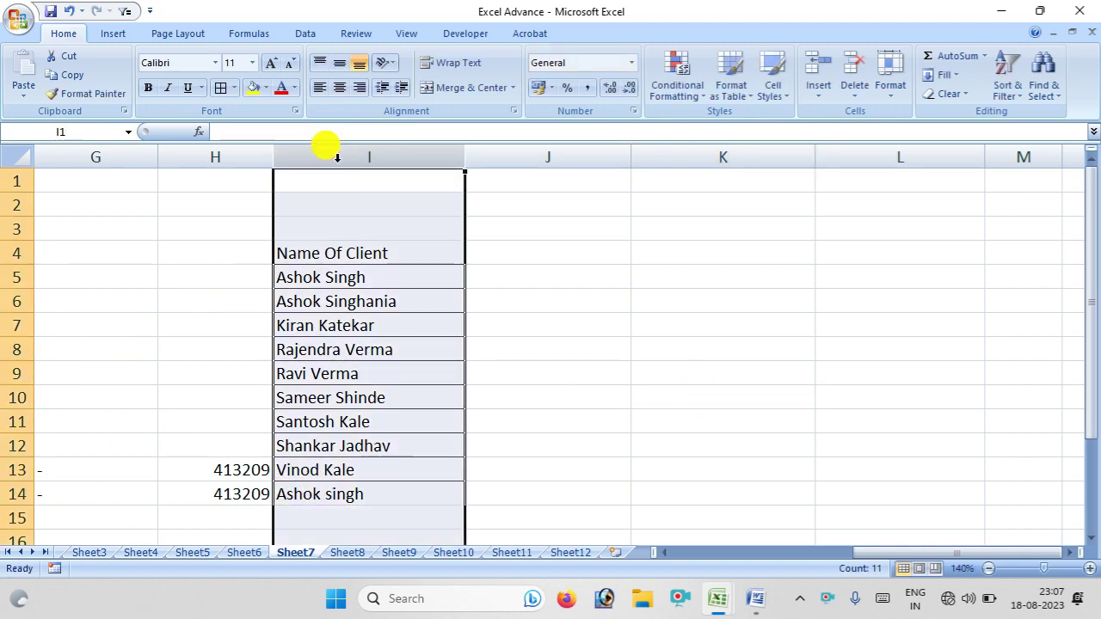
# Enter 10, 25, 515, 551 and 5 into J5:J9 beside the client names
pyautogui.click(301, 35)
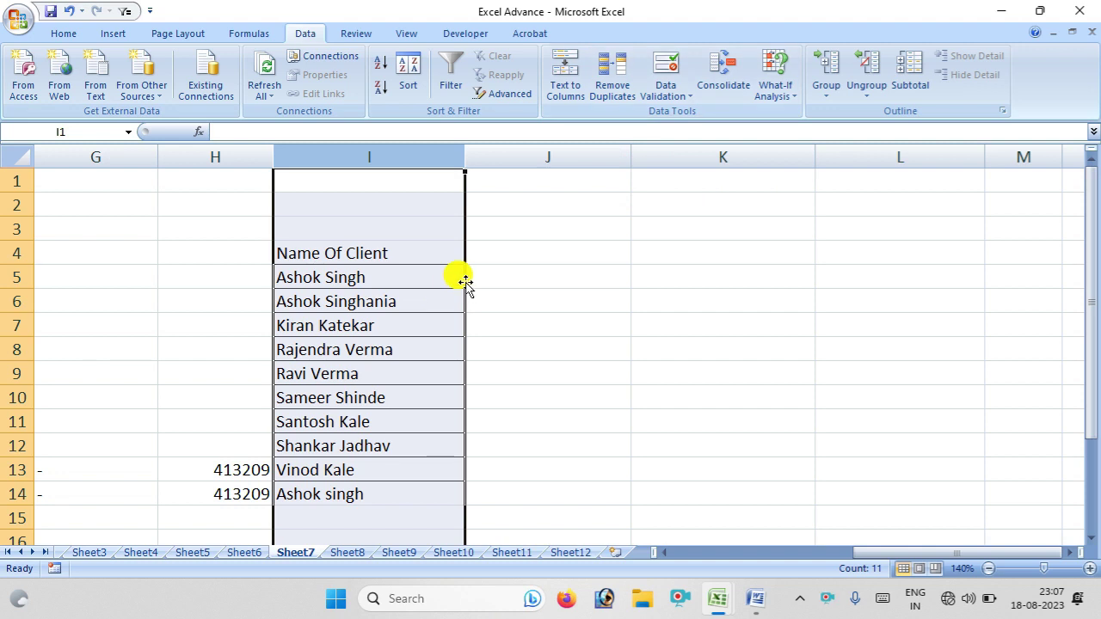
pyautogui.click(496, 256)
pyautogui.click(497, 273)
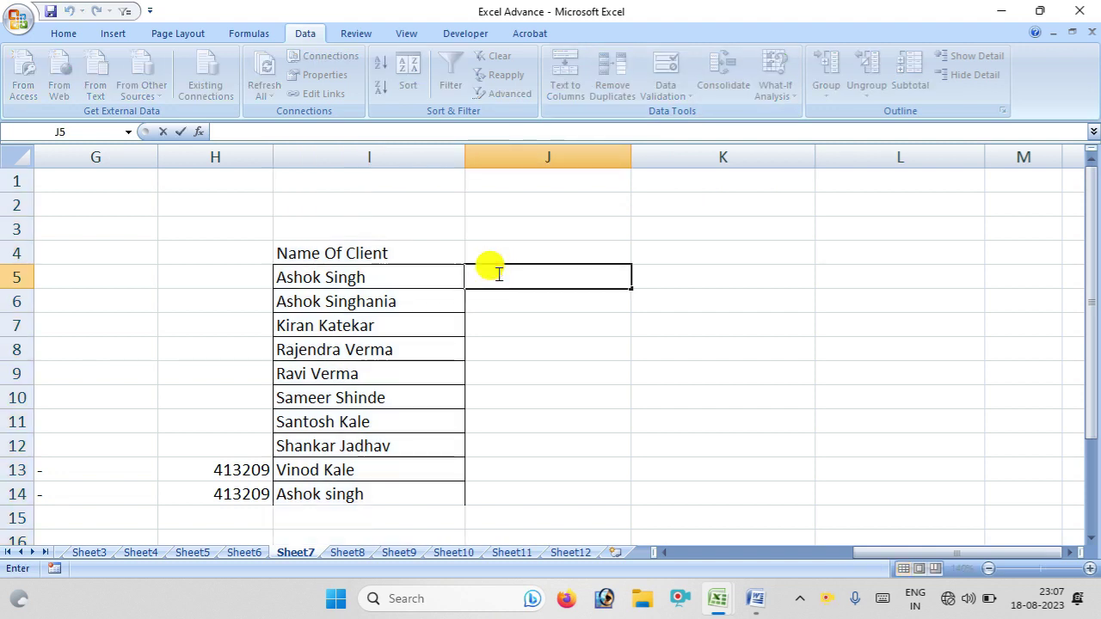
pyautogui.write('1025 515 551 5')
pyautogui.press('Return')
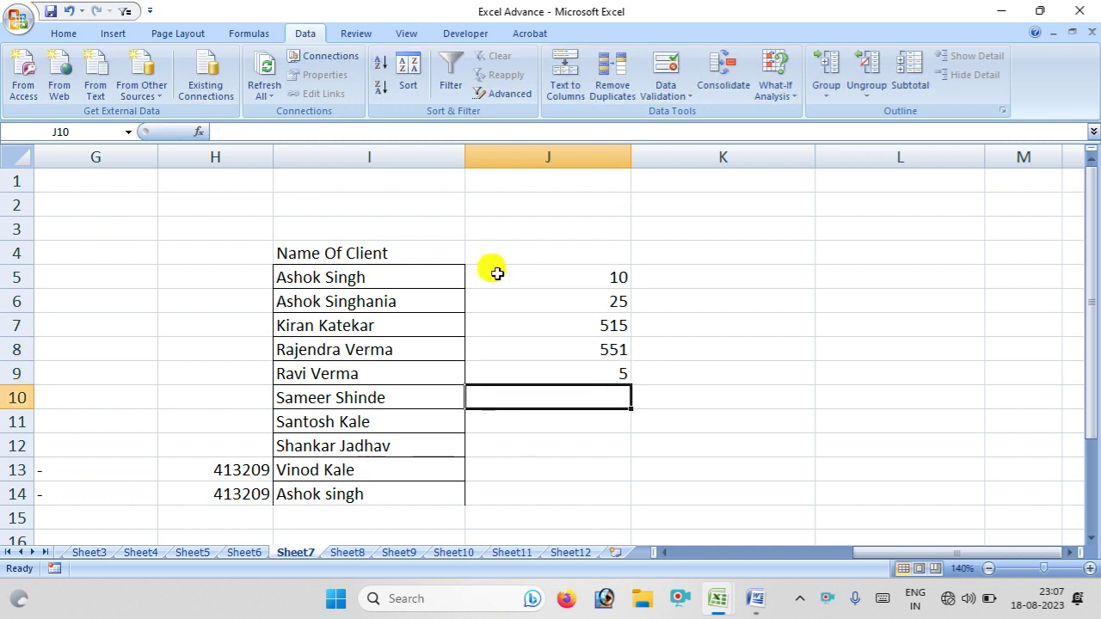
pyautogui.press('Return')
# Enter 5, 51, 51, 15 and 55 into J10:J14
pyautogui.write('51')
pyautogui.press('Up')
pyautogui.write('5')
pyautogui.press('Return')
pyautogui.press('Return')
pyautogui.write('51')
pyautogui.press('Return')
pyautogui.write('15')
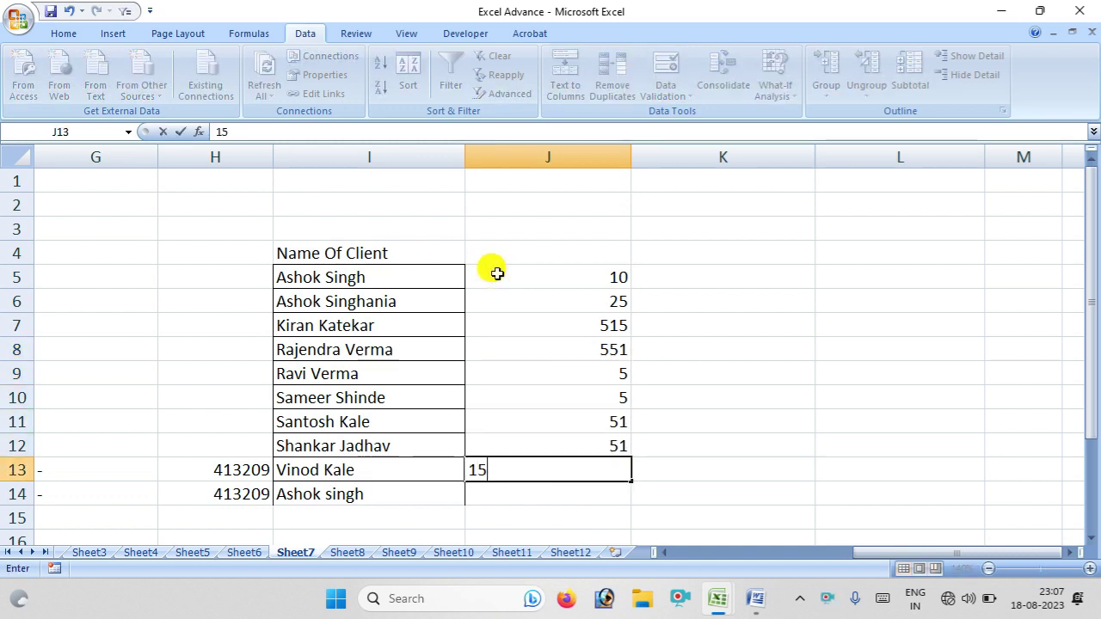
pyautogui.press('Return')
pyautogui.write('55')
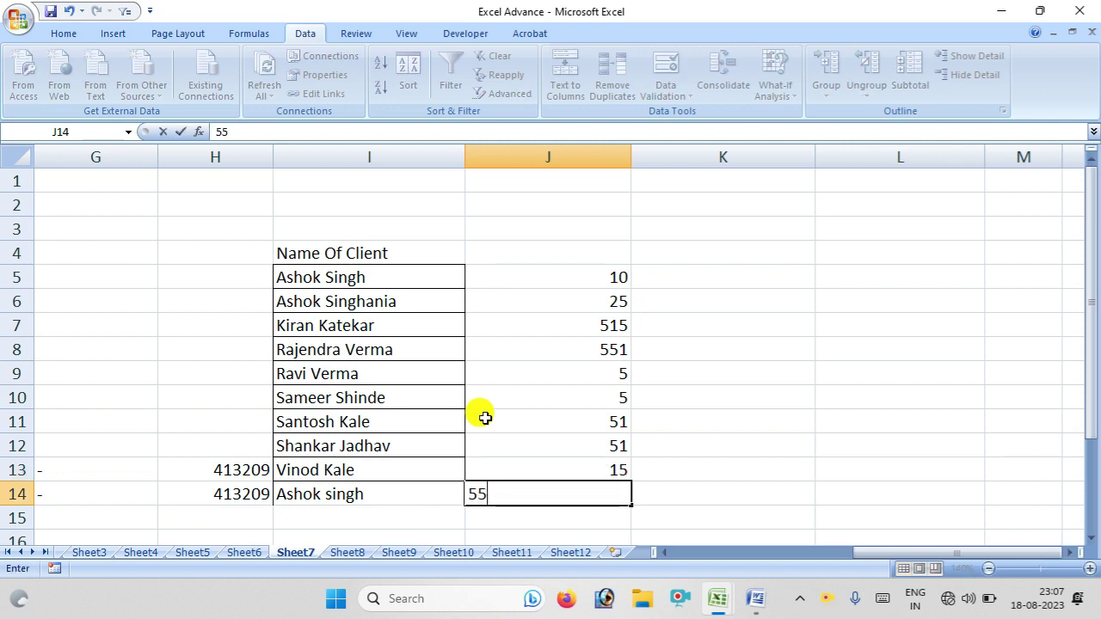
pyautogui.press('Return')
pyautogui.click(705, 401)
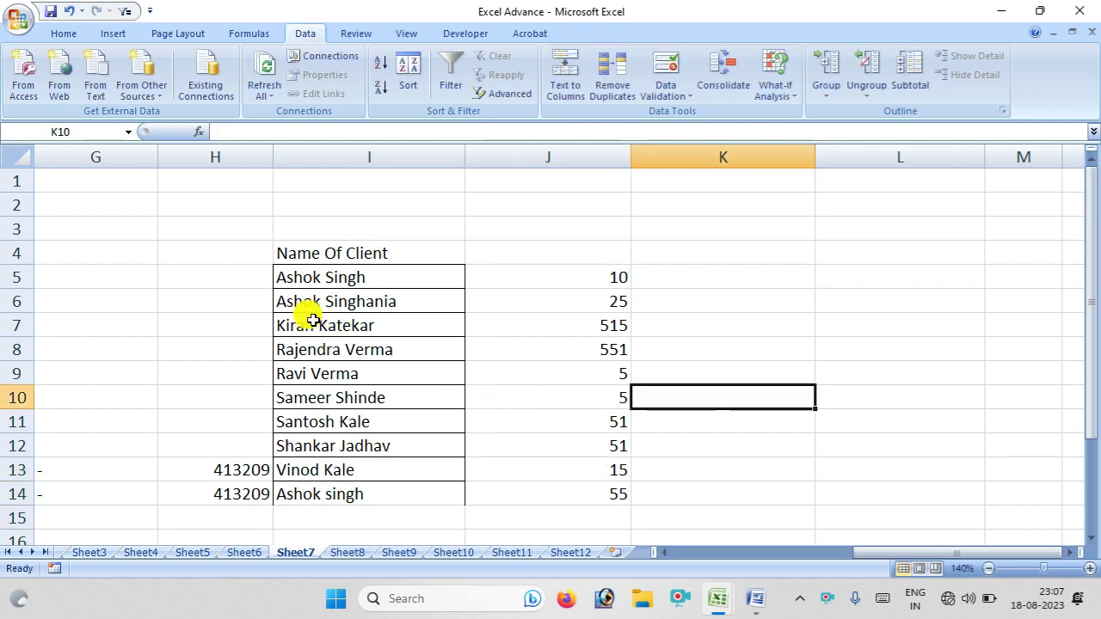
# Apply All Borders to the client names and numbers block I5:J14
pyautogui.moveTo(280, 266); pyautogui.dragTo(582, 489)
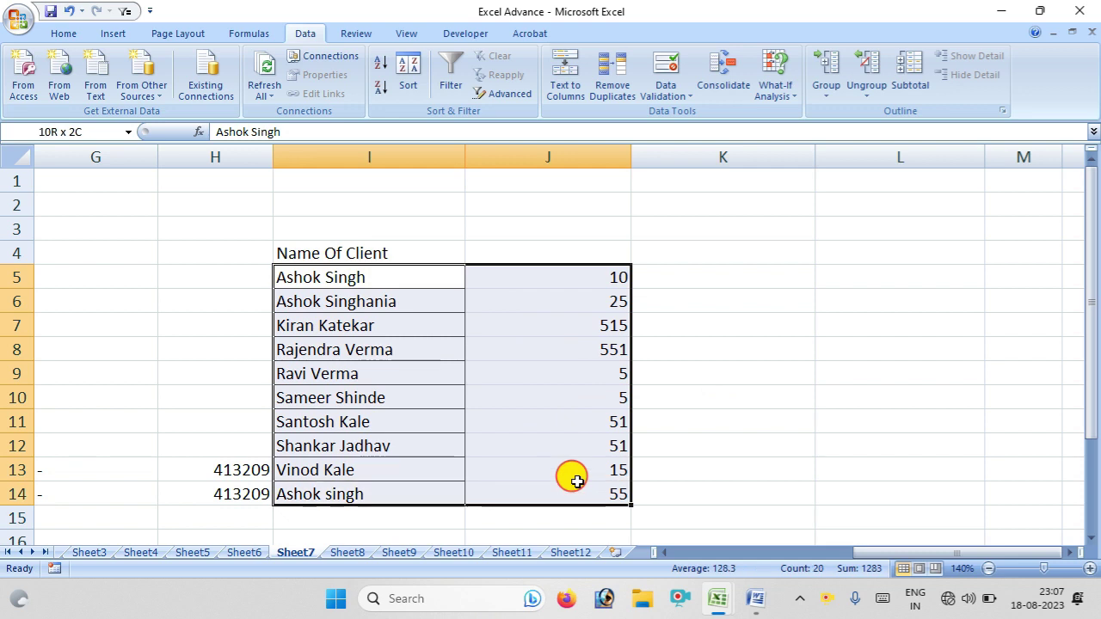
pyautogui.click(64, 33)
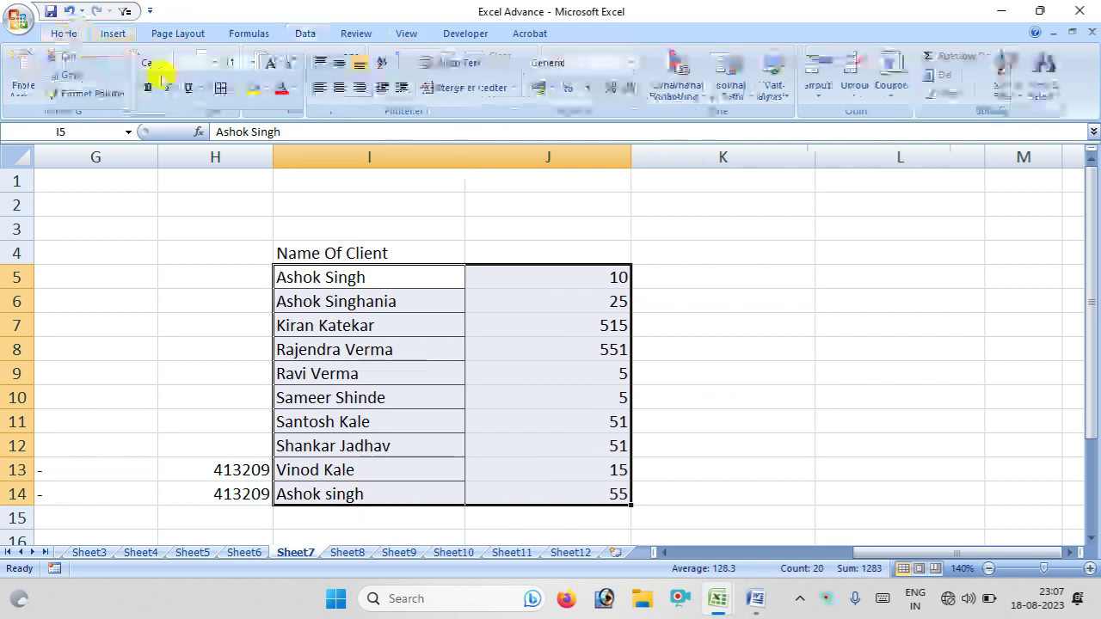
pyautogui.click(230, 88)
pyautogui.click(251, 225)
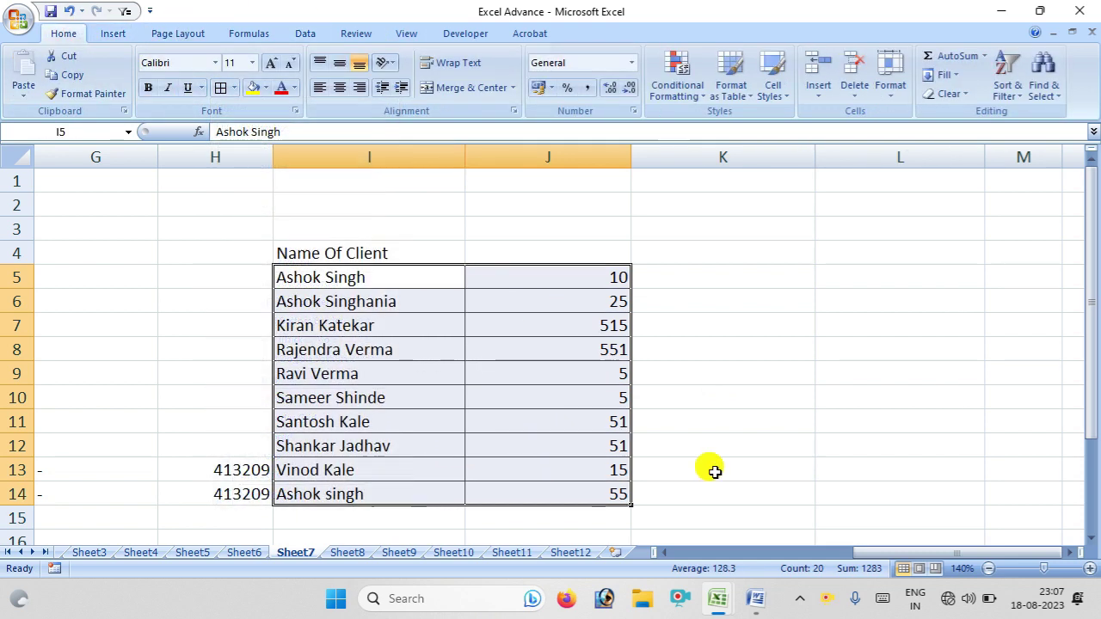
pyautogui.click(671, 470)
pyautogui.moveTo(290, 280)
pyautogui.mouseDown()
pyautogui.moveTo(432, 373)
pyautogui.moveTo(535, 492)
pyautogui.mouseUp()
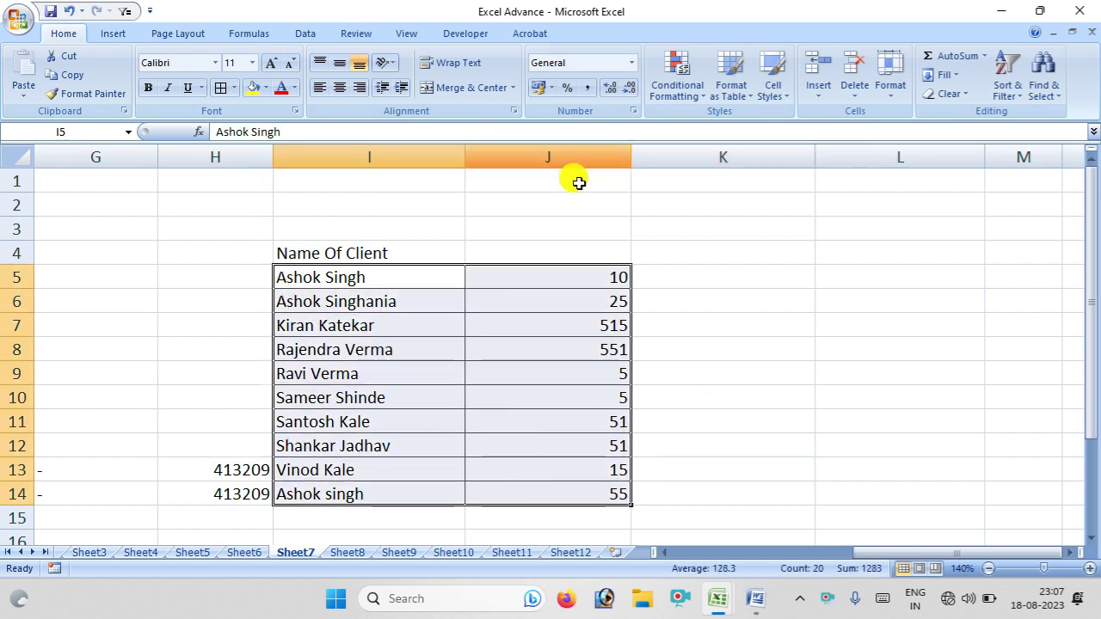
# Remove duplicates from I5:J14 comparing only Name Of Client, with Column J unchecked
pyautogui.click(296, 36)
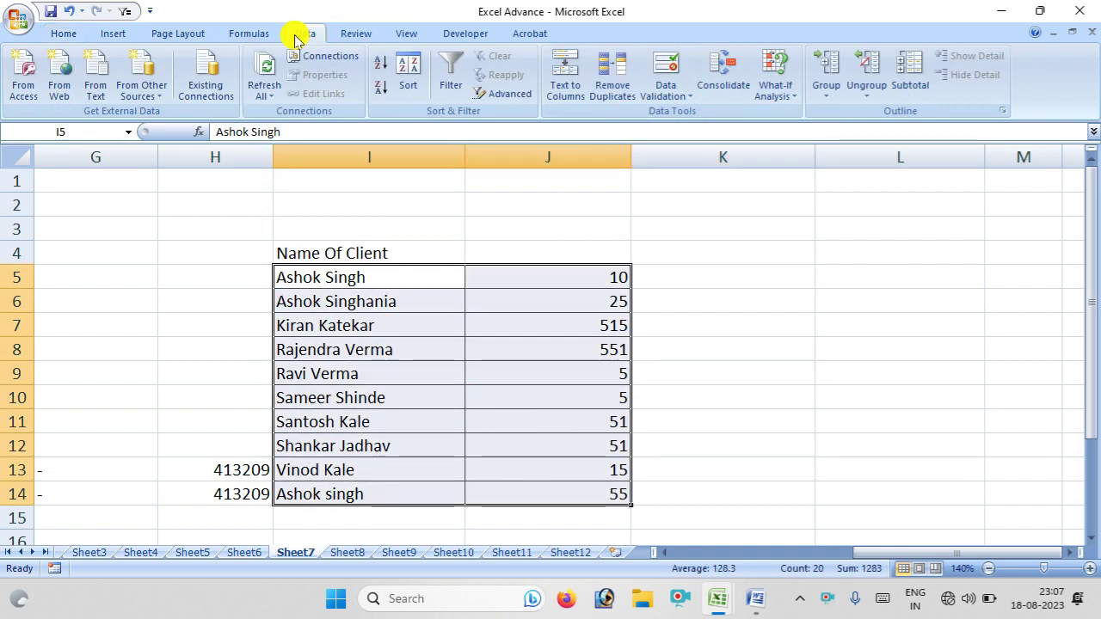
pyautogui.click(616, 98)
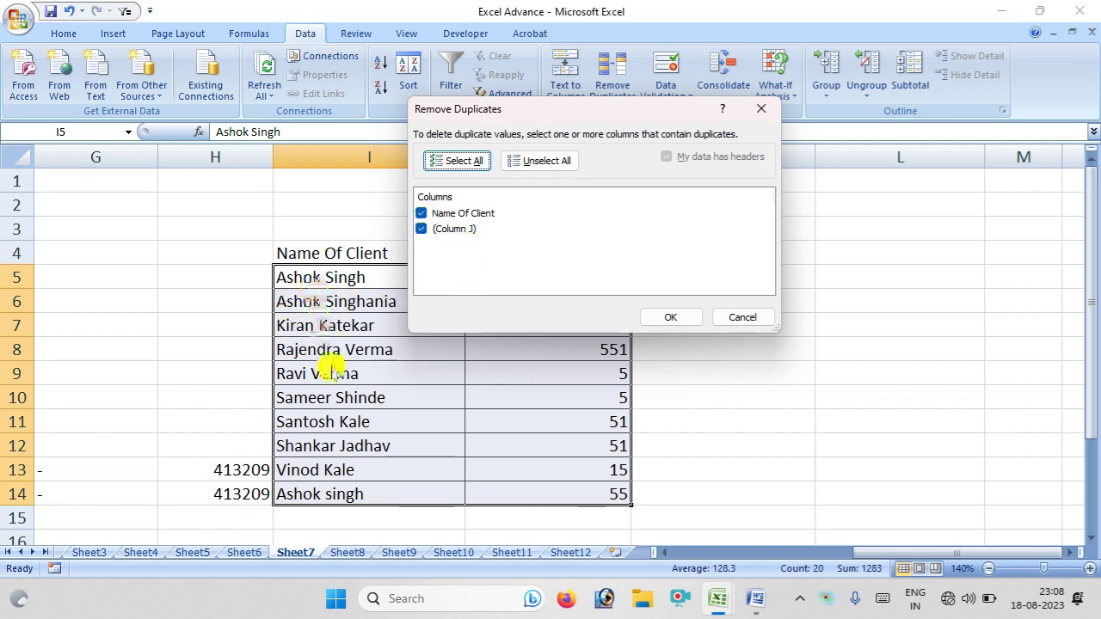
pyautogui.moveTo(543, 117)
pyautogui.mouseDown()
pyautogui.moveTo(595, 430)
pyautogui.moveTo(817, 234)
pyautogui.mouseUp()
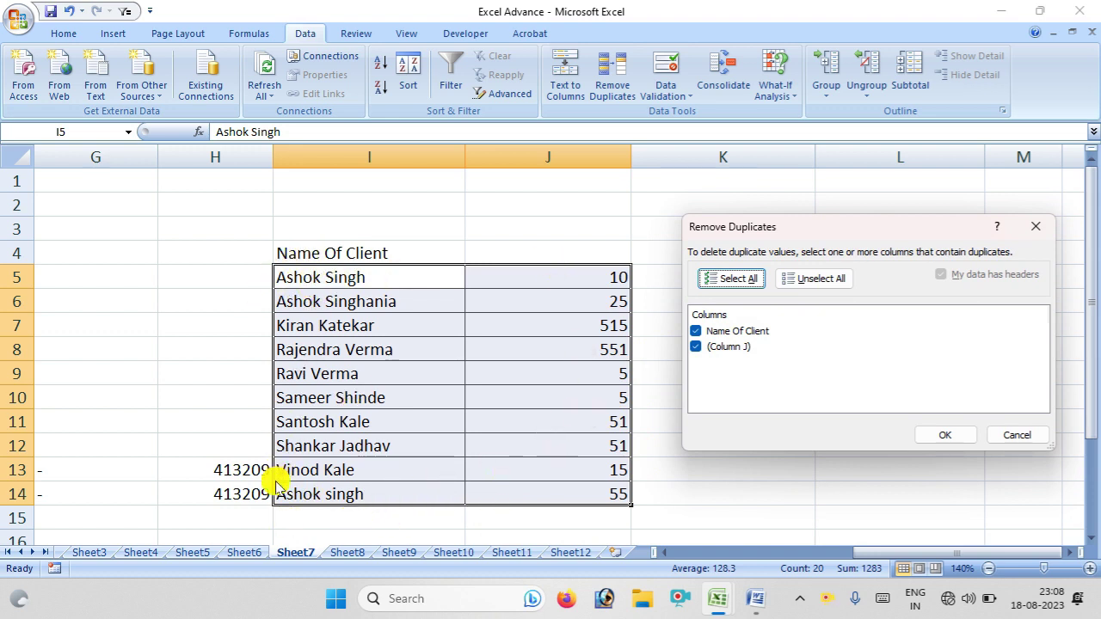
pyautogui.click(697, 348)
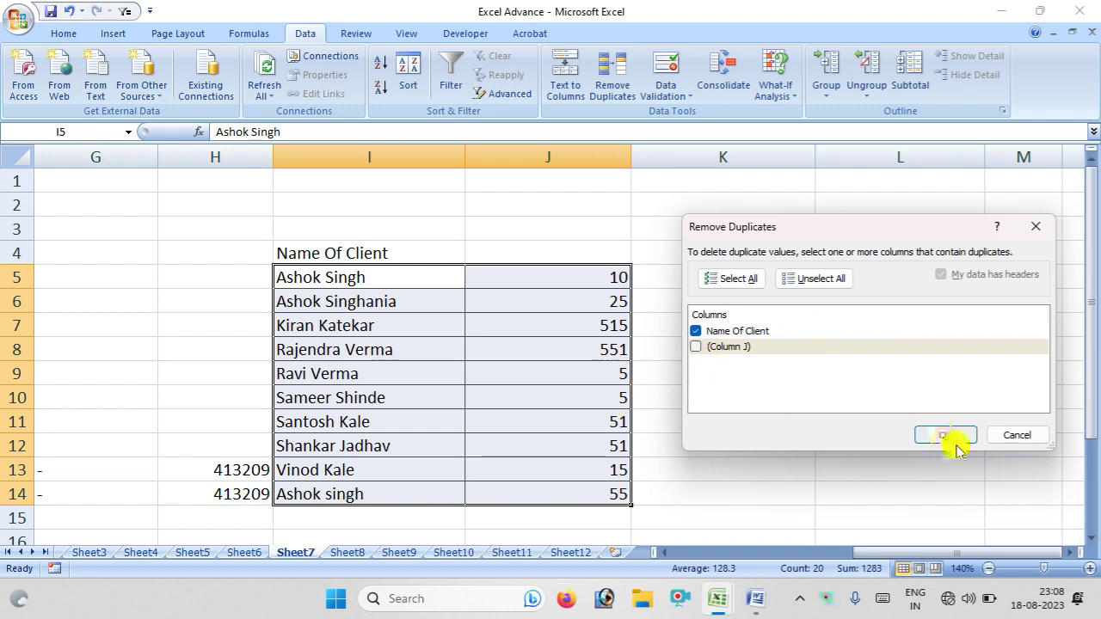
pyautogui.click(944, 435)
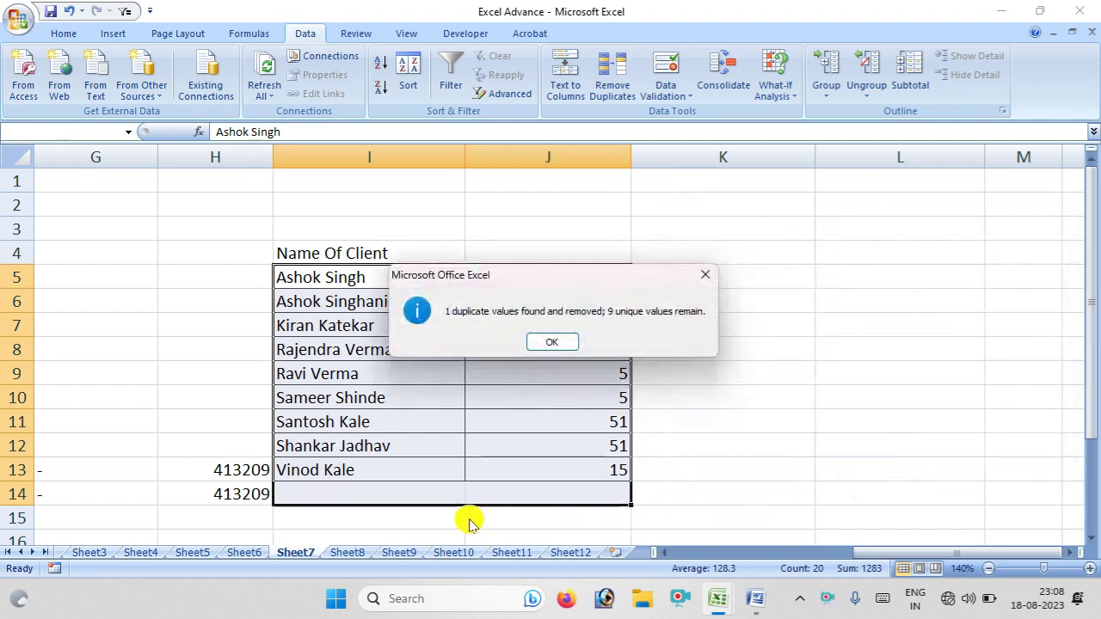
# Dismiss the duplicates-removed message and clear the selection
pyautogui.click(547, 344)
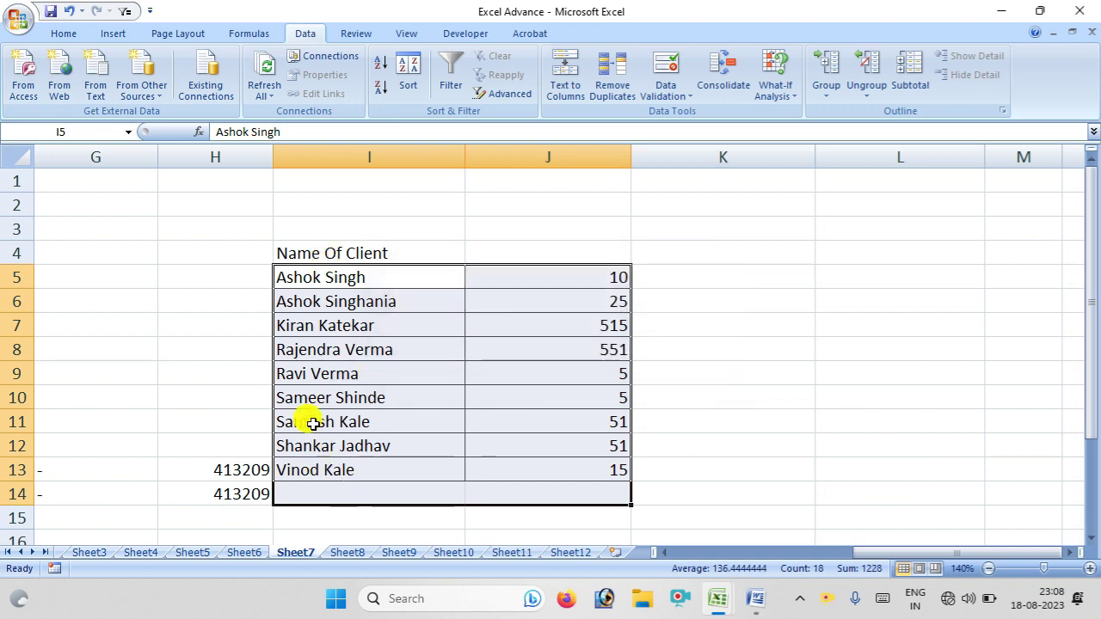
pyautogui.click(292, 376)
pyautogui.click(320, 508)
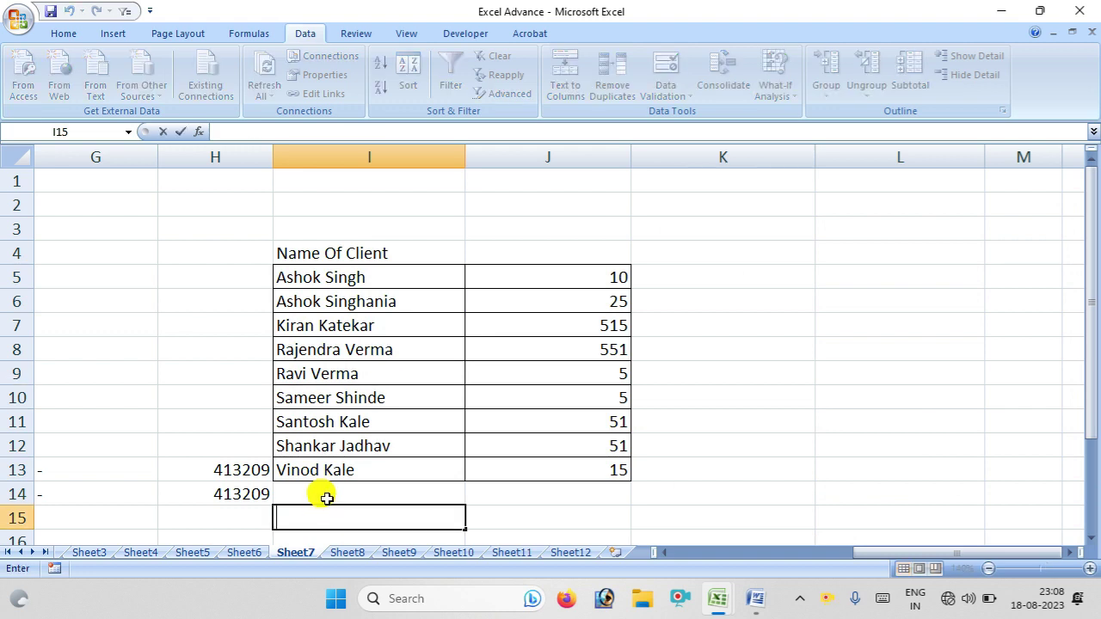
# Run Remove Duplicates on column I alone, then undo it to keep the nine-name table
pyautogui.click(333, 148)
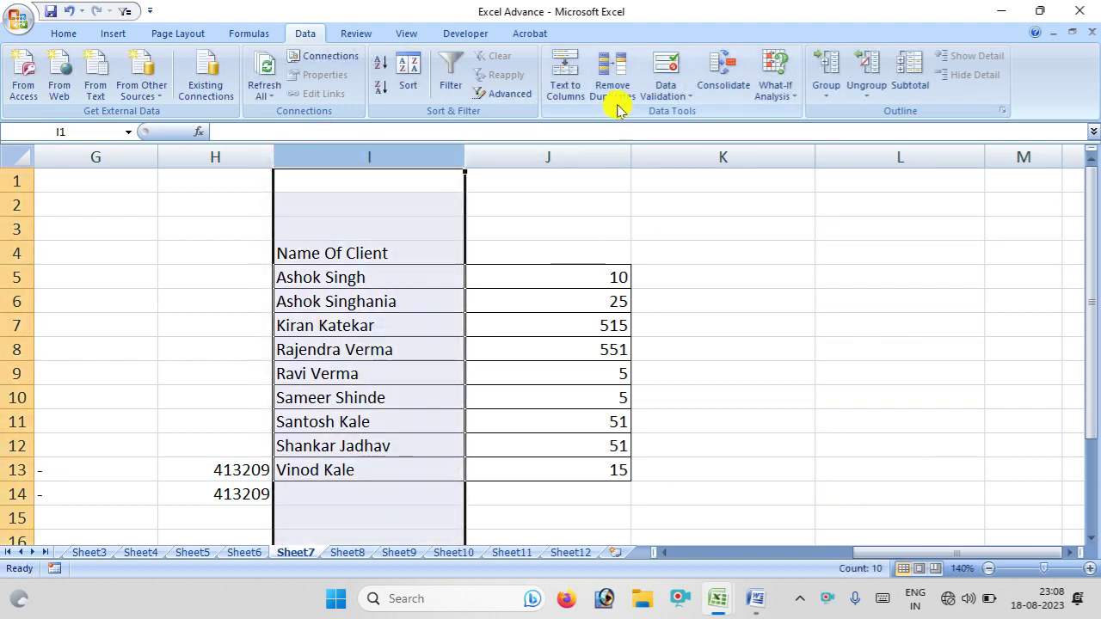
pyautogui.click(613, 86)
pyautogui.click(925, 437)
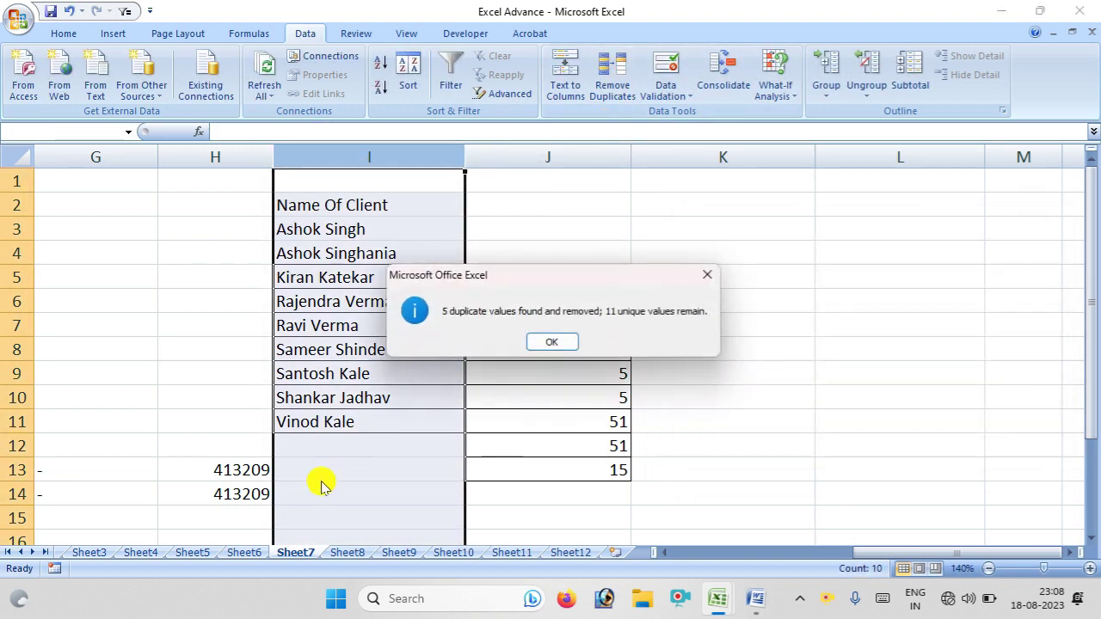
pyautogui.click(551, 343)
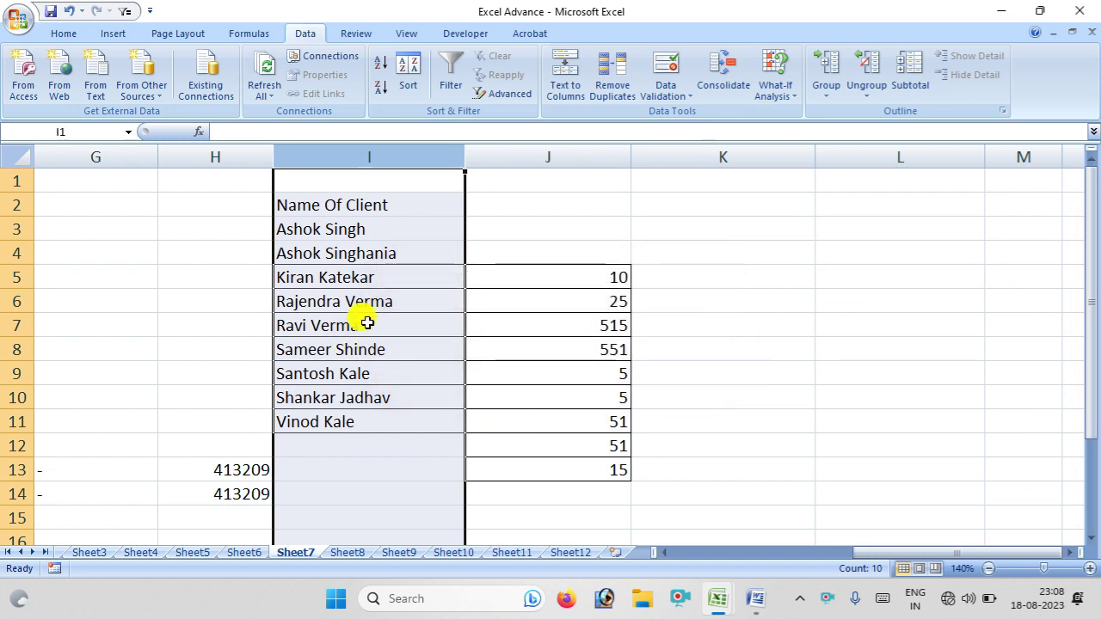
pyautogui.click(803, 353)
pyautogui.hotkey('ctrl', 'z')
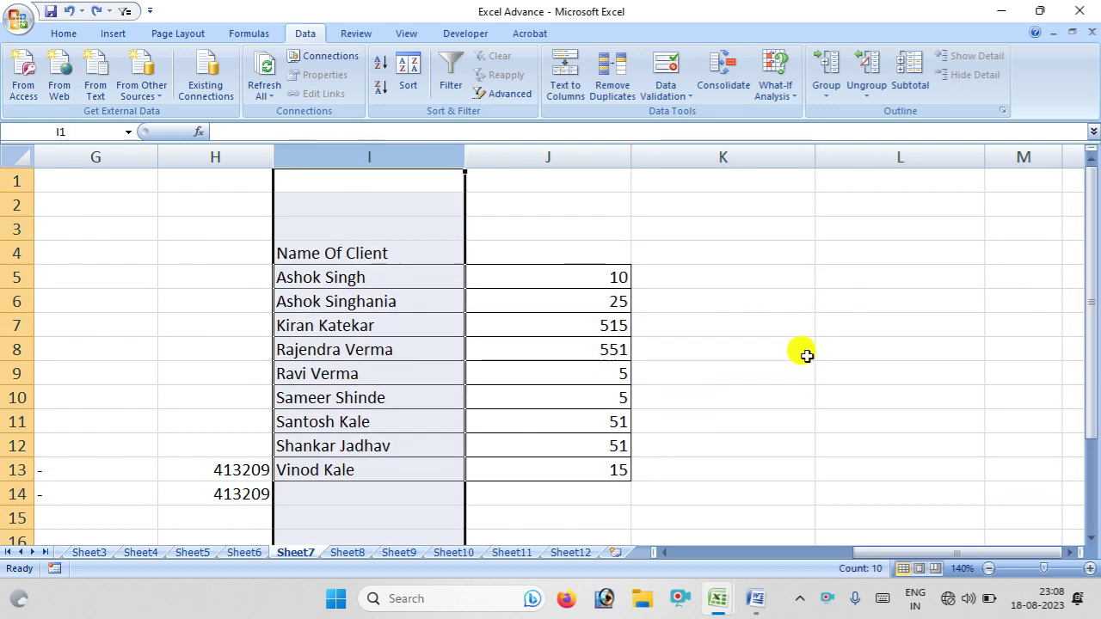
pyautogui.hotkey('ctrl', 'z')
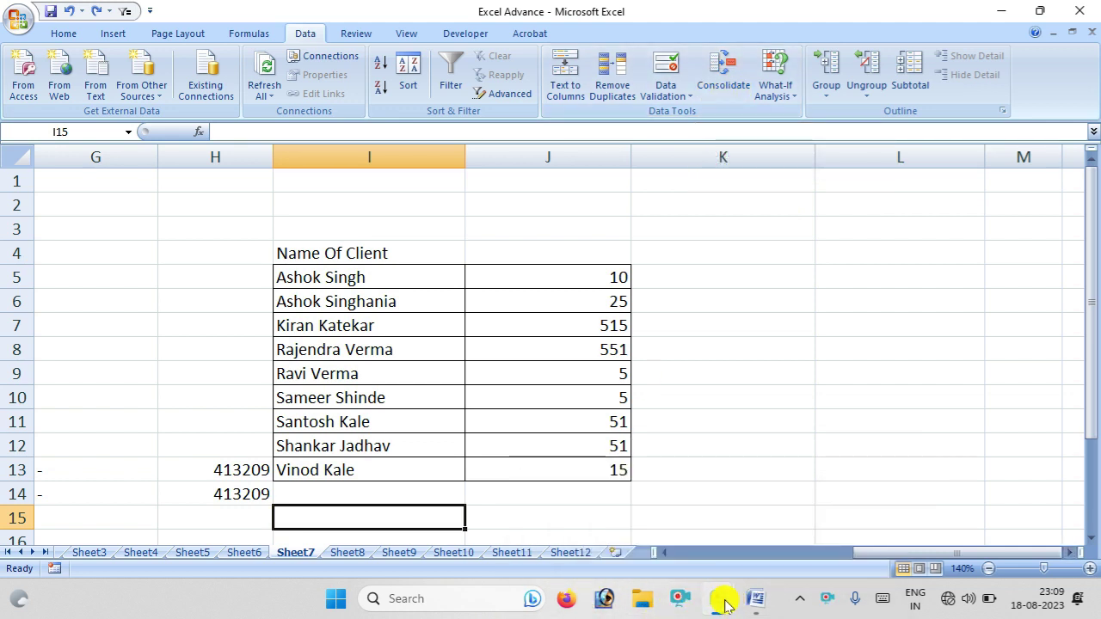
pyautogui.click(630, 507)
# Bring the 6 To 30 Sheets workbook forward and browse the PART 20-1, 20-2 and 20-3 wage sheets
pyautogui.moveTo(718, 598)
pyautogui.click(630, 506)
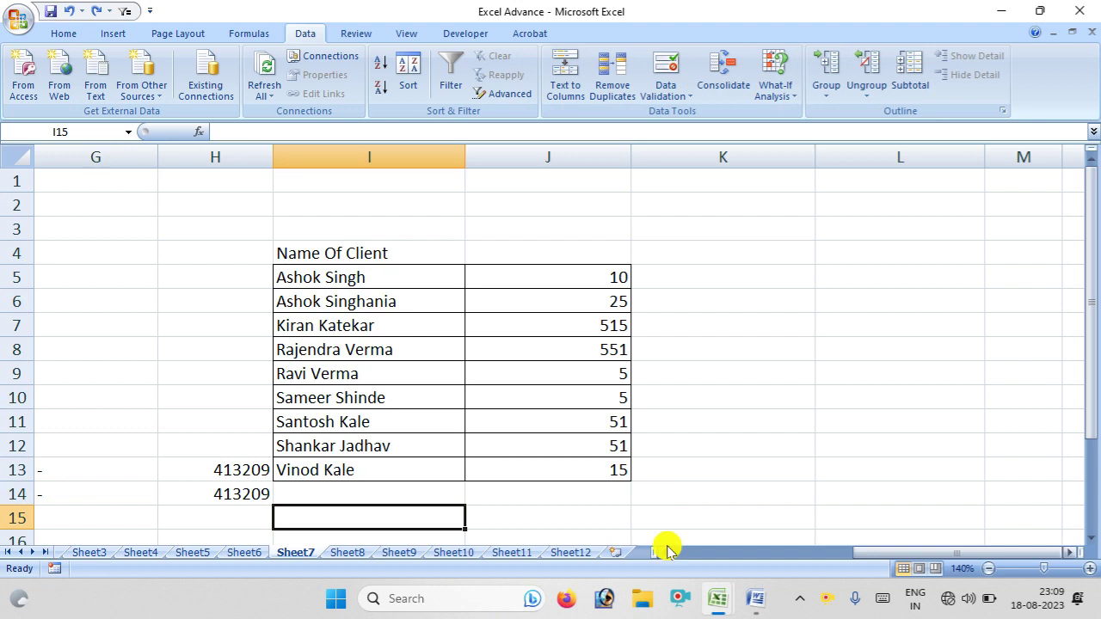
pyautogui.click(802, 514)
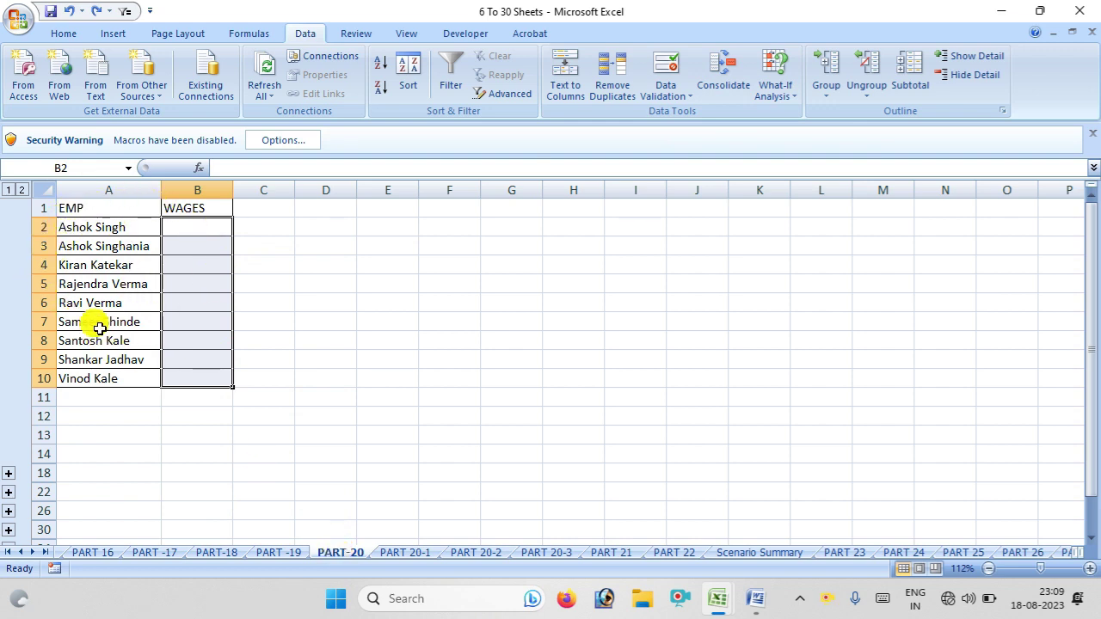
pyautogui.click(407, 552)
pyautogui.click(470, 555)
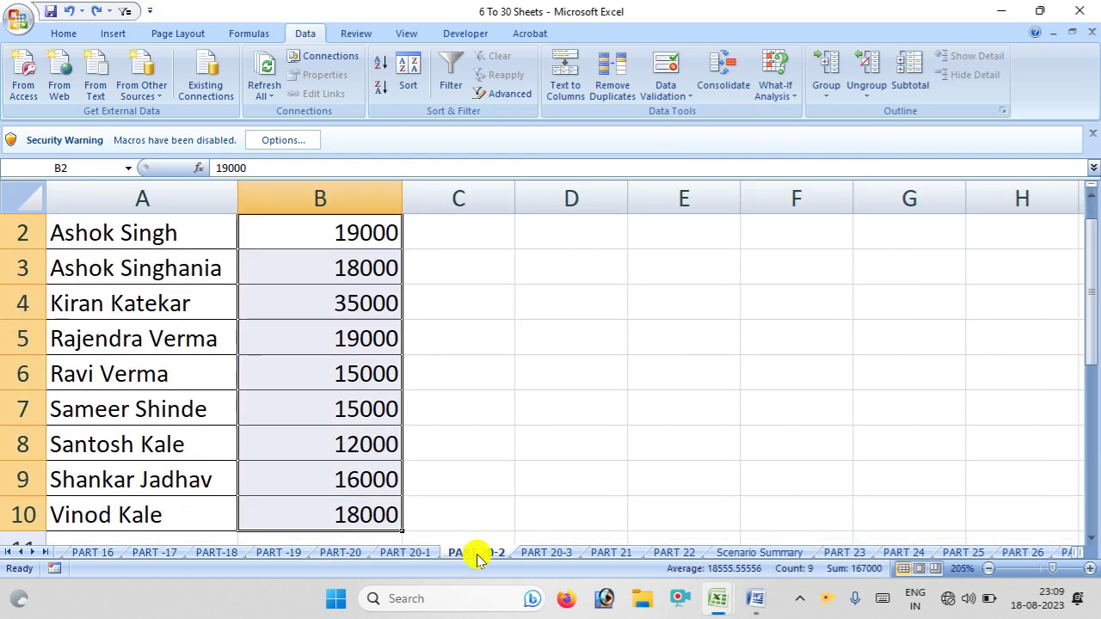
pyautogui.click(533, 553)
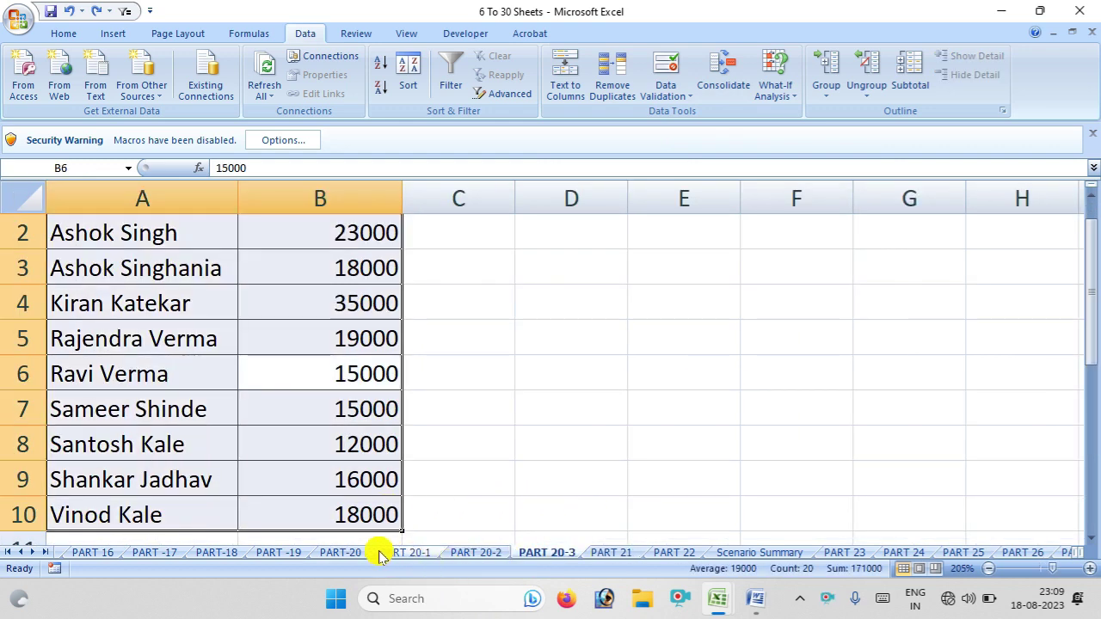
pyautogui.click(349, 552)
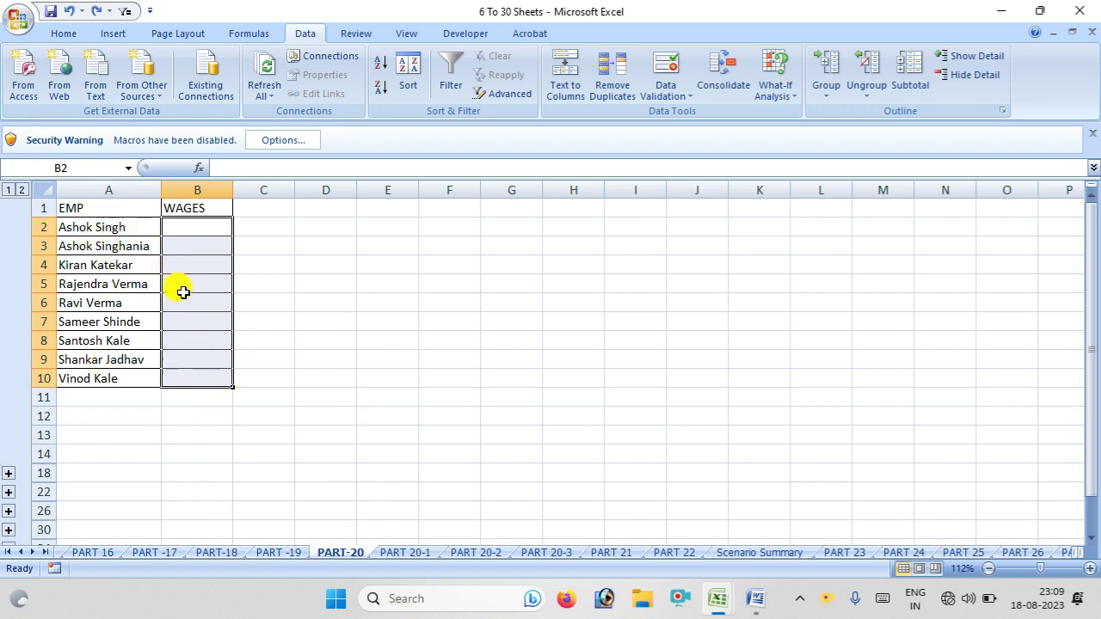
# Review the three wage sheets again and return to PART-20 with its empty WAGES column
pyautogui.click(417, 553)
pyautogui.click(480, 553)
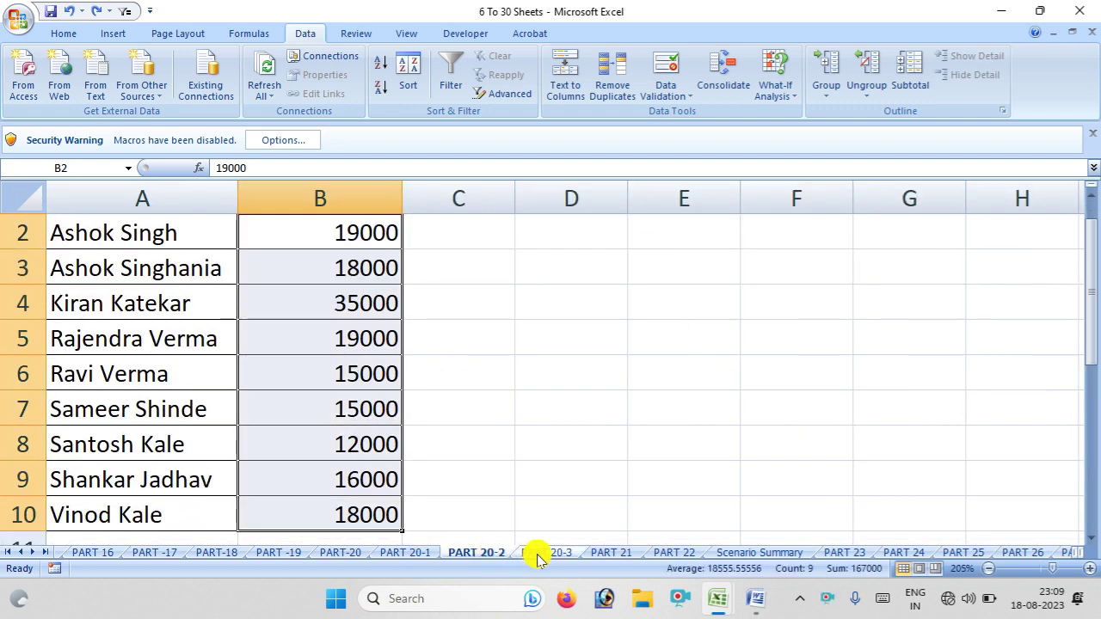
pyautogui.click(549, 553)
pyautogui.click(477, 553)
pyautogui.click(410, 553)
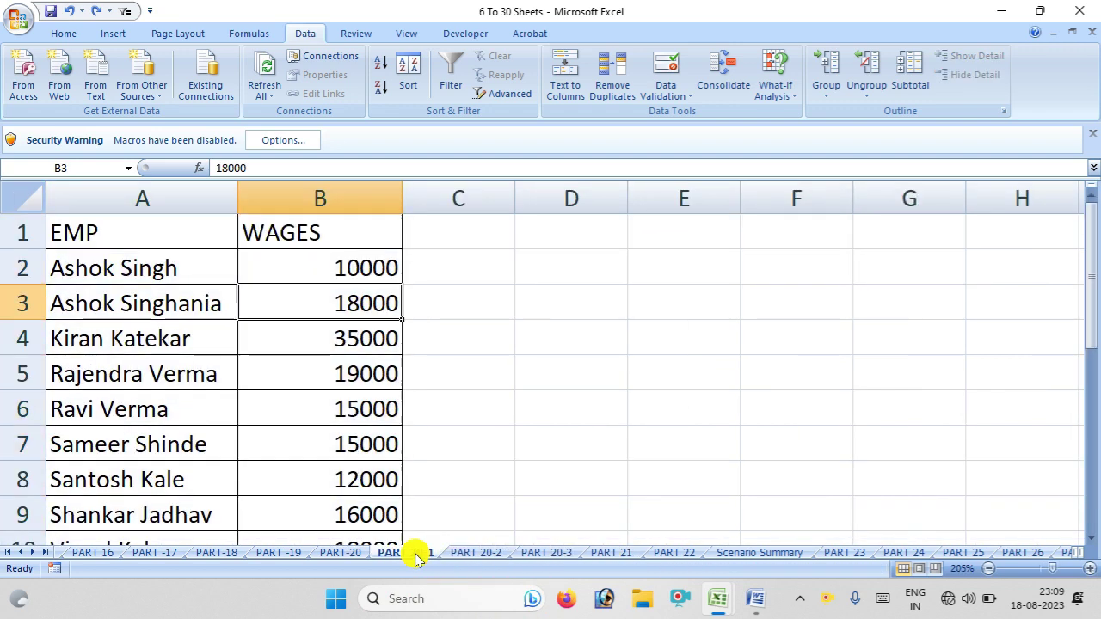
pyautogui.click(349, 552)
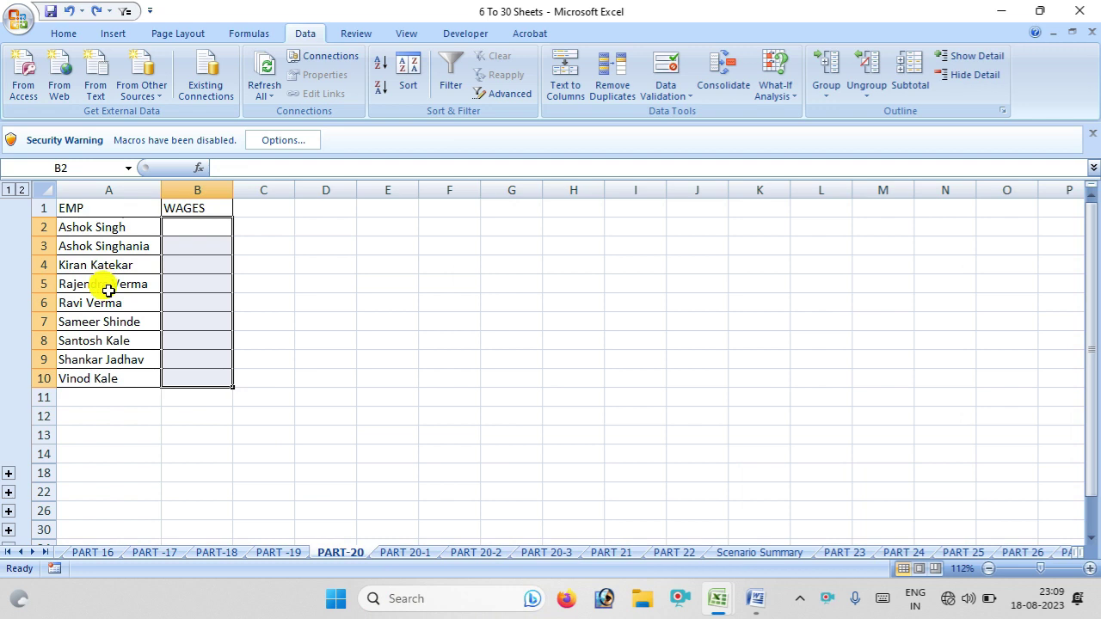
pyautogui.click(314, 322)
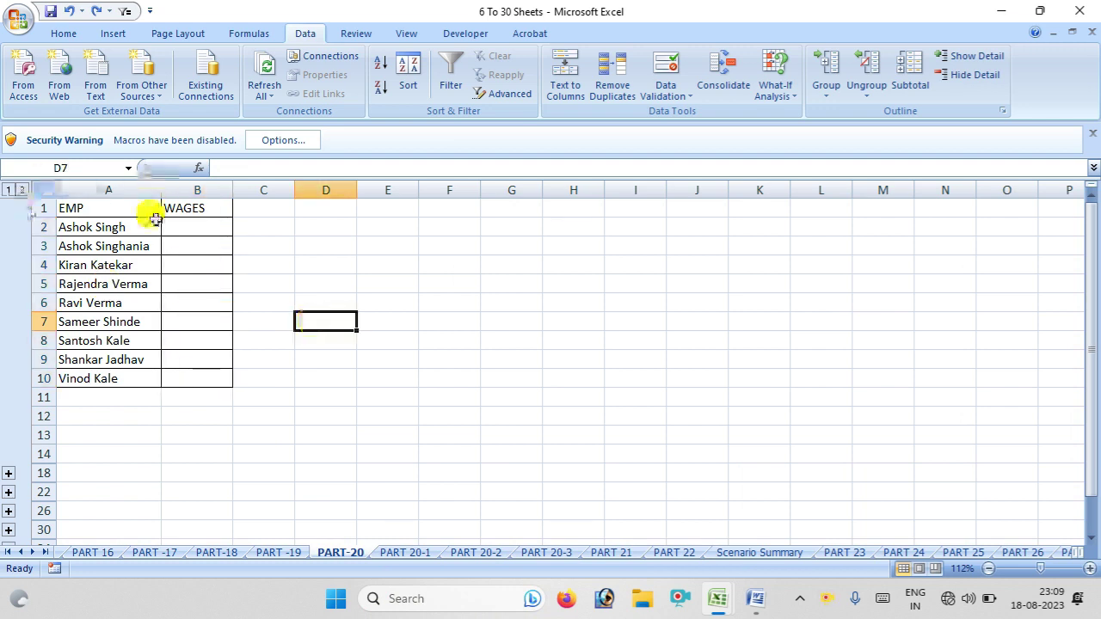
pyautogui.click(196, 227)
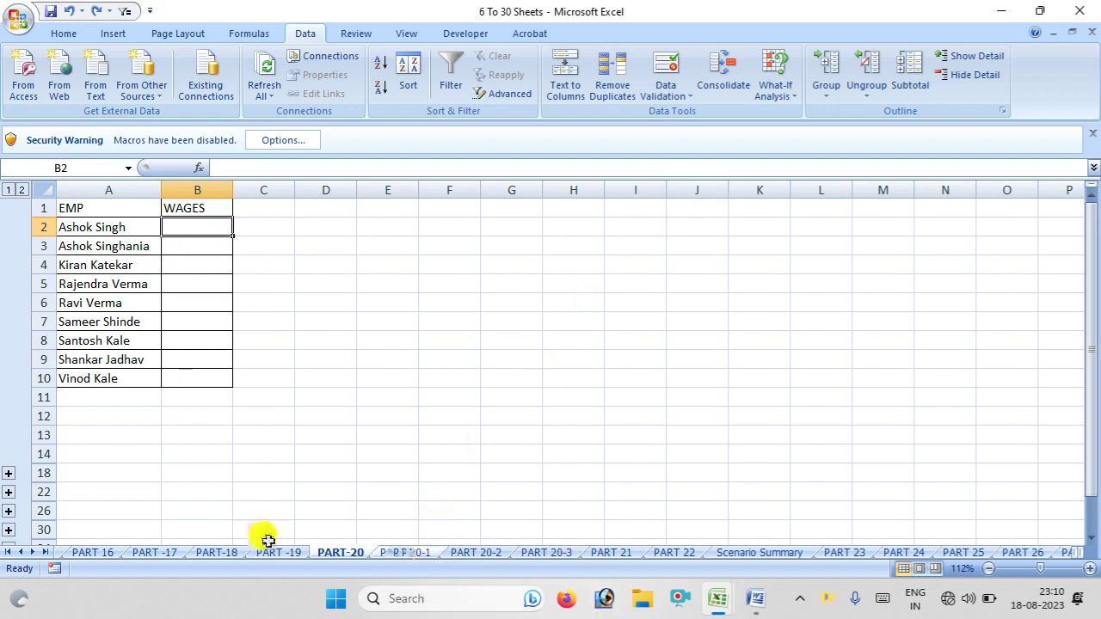
pyautogui.click(262, 380)
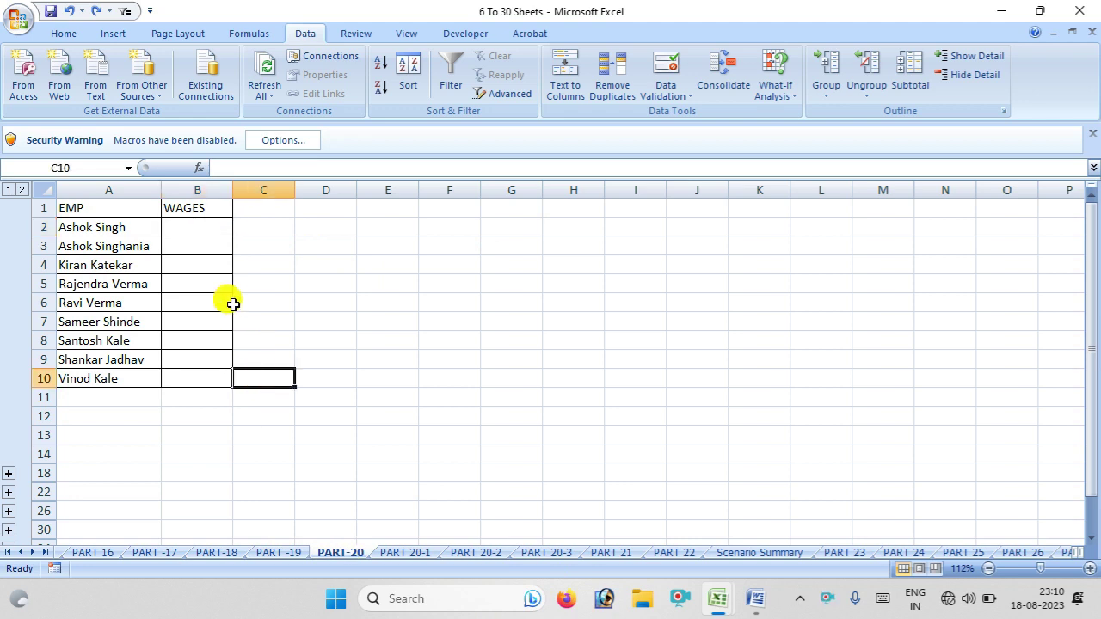
# Select the empty WAGES cells B2:B10 and open Consolidate with the Sum function
pyautogui.moveTo(200, 227); pyautogui.dragTo(219, 372)
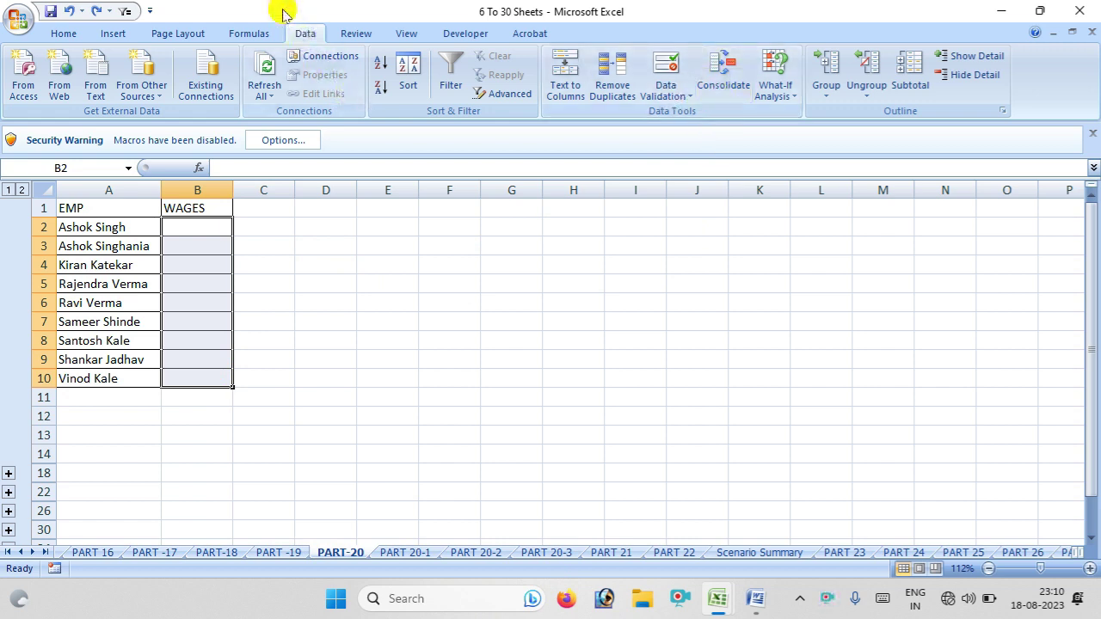
pyautogui.click(707, 76)
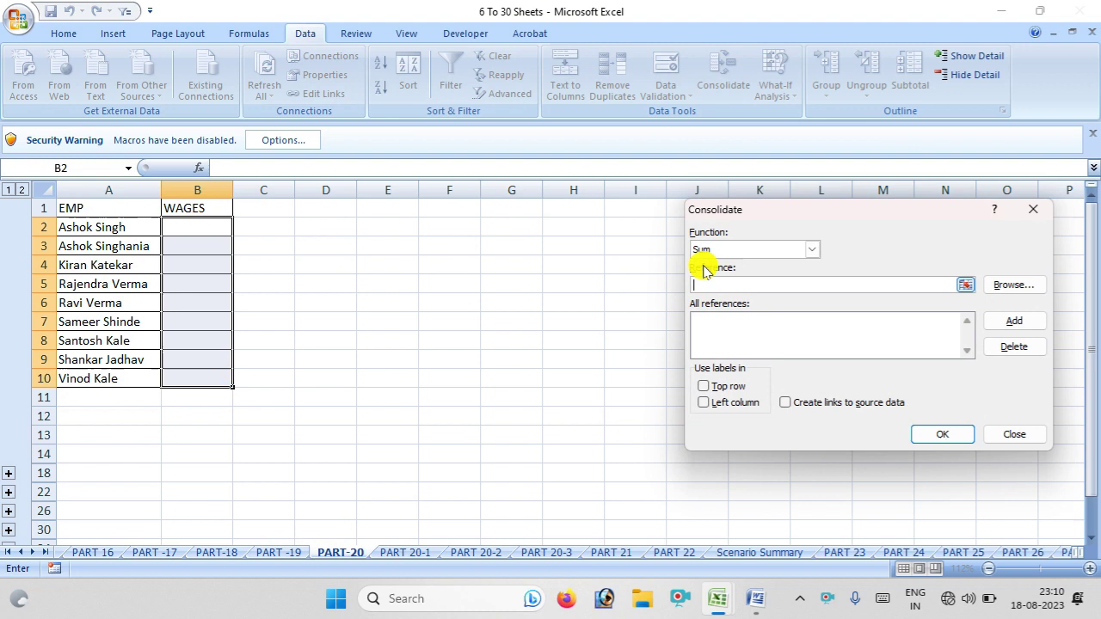
pyautogui.click(811, 250)
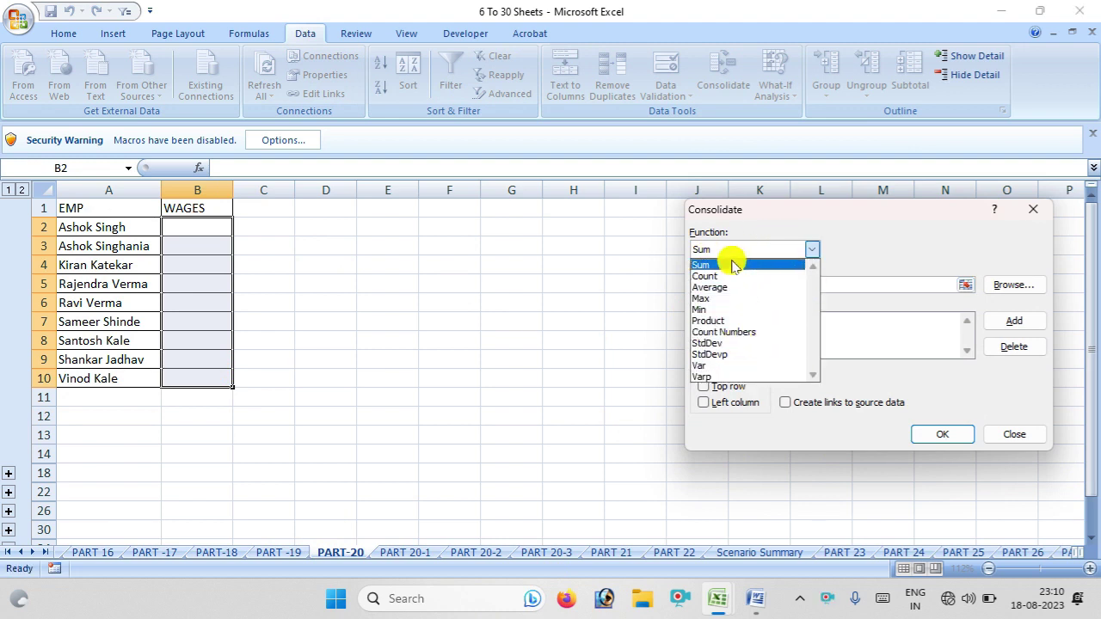
pyautogui.click(732, 266)
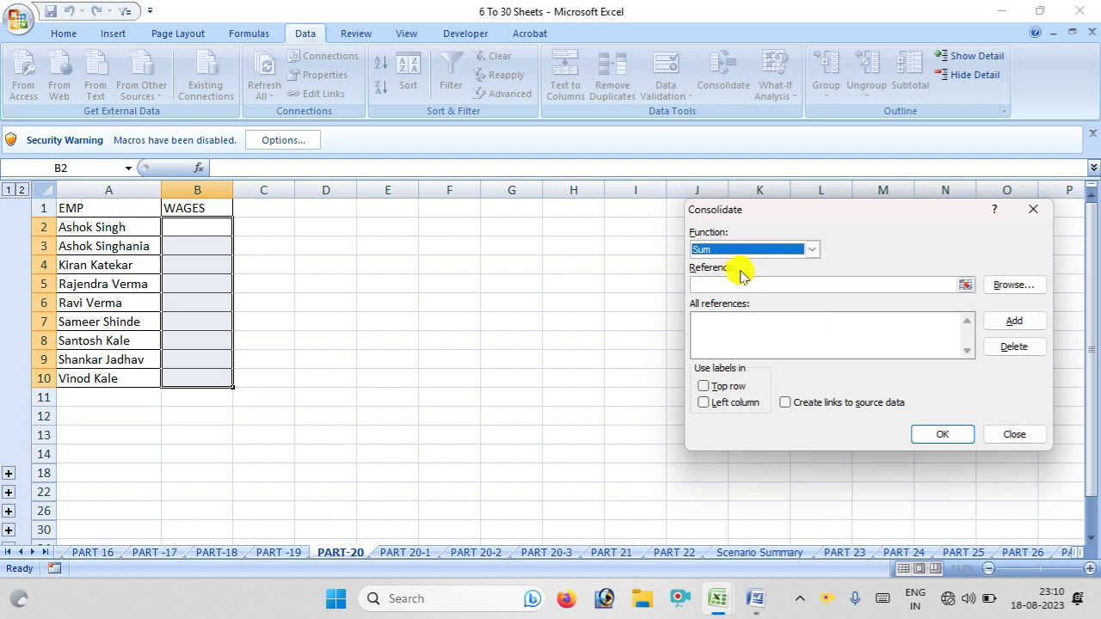
# Add B2:B10 from PART 20-1, PART 20-2 and PART 20-3 as sources and consolidate the summed wages
pyautogui.click(748, 285)
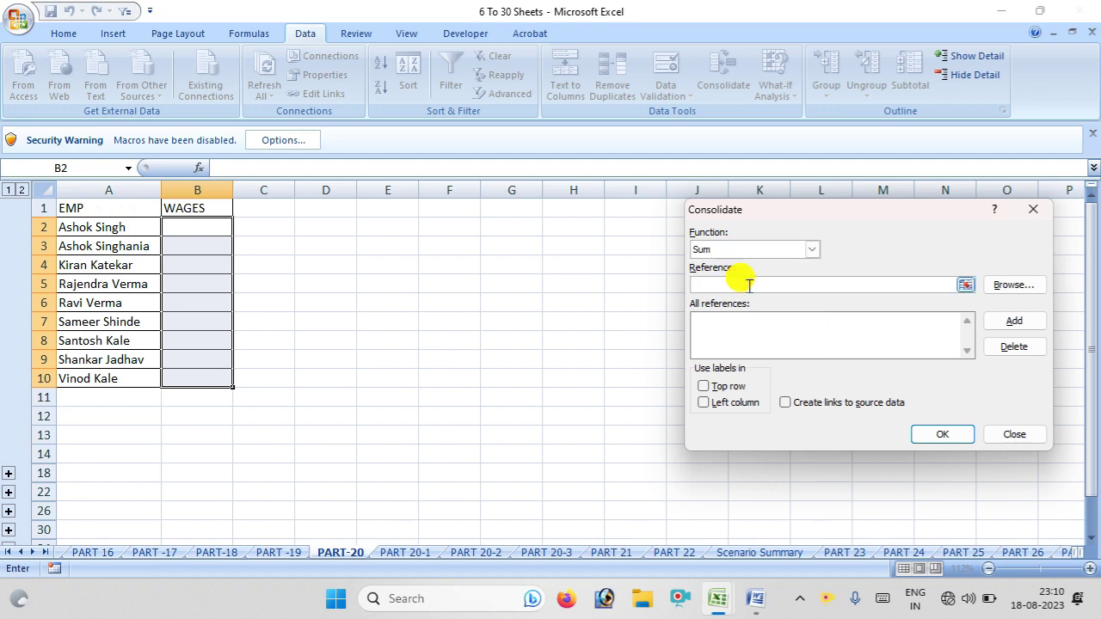
pyautogui.click(417, 559)
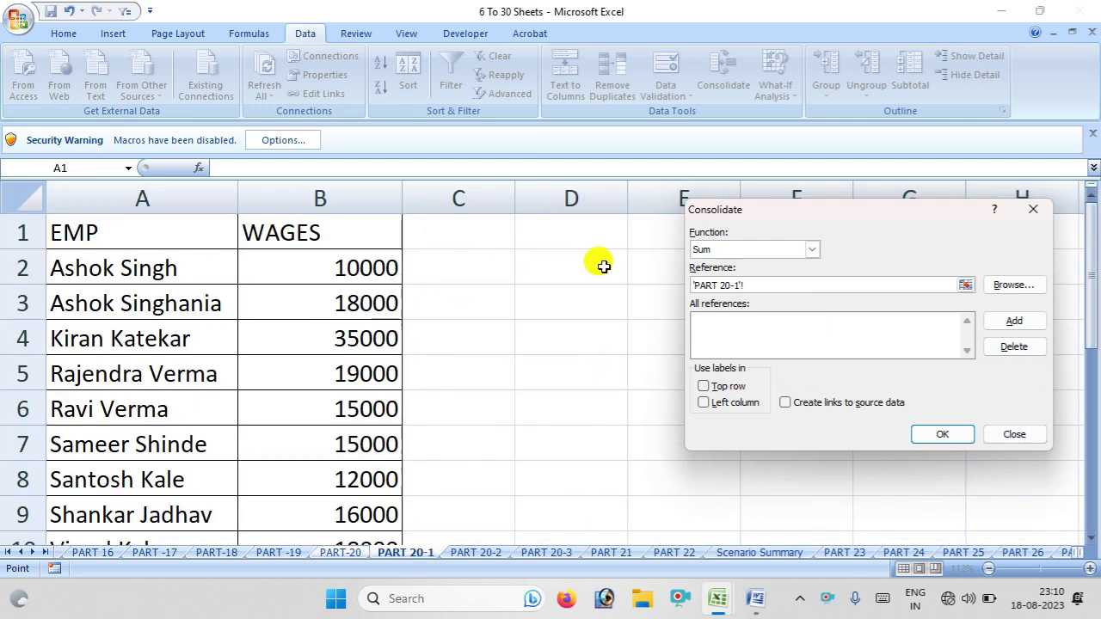
pyautogui.moveTo(314, 260); pyautogui.dragTo(316, 473)
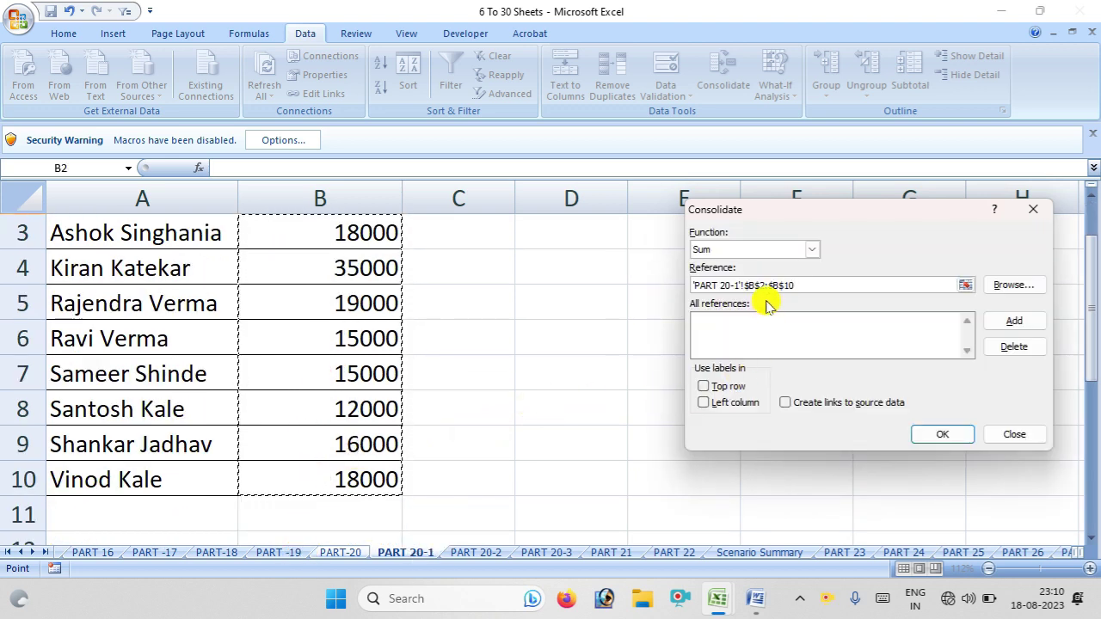
pyautogui.click(1033, 323)
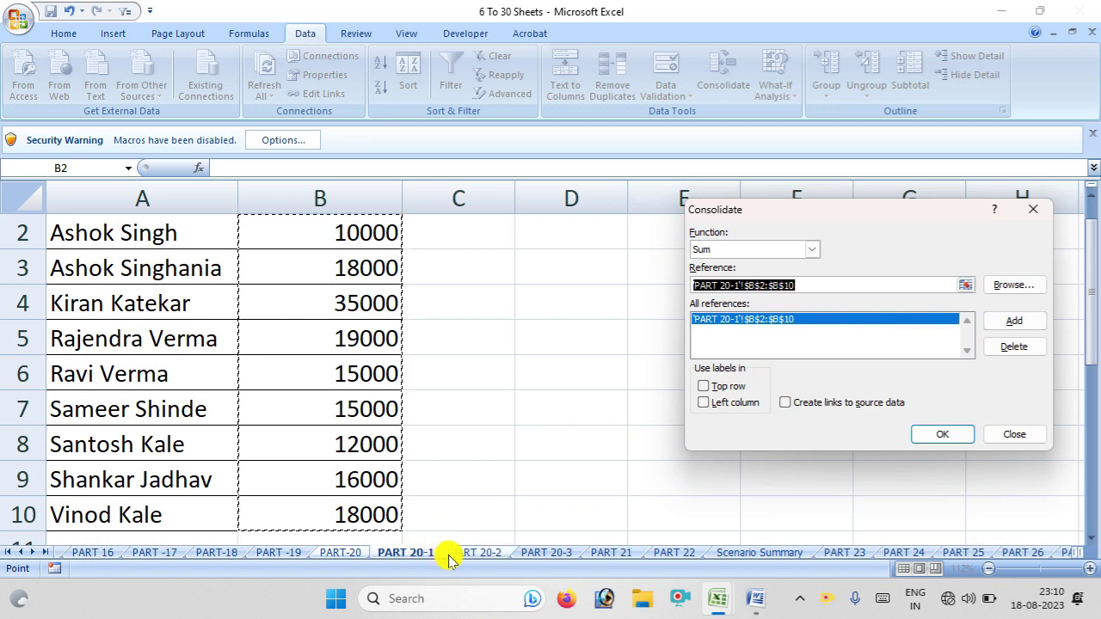
pyautogui.click(475, 553)
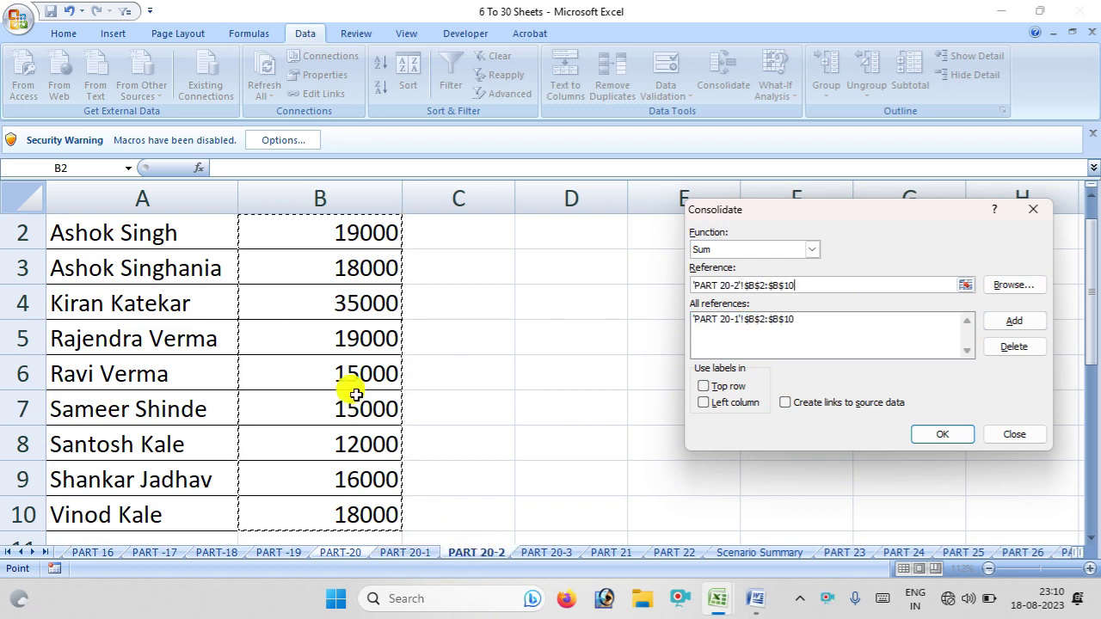
pyautogui.click(416, 551)
pyautogui.click(467, 552)
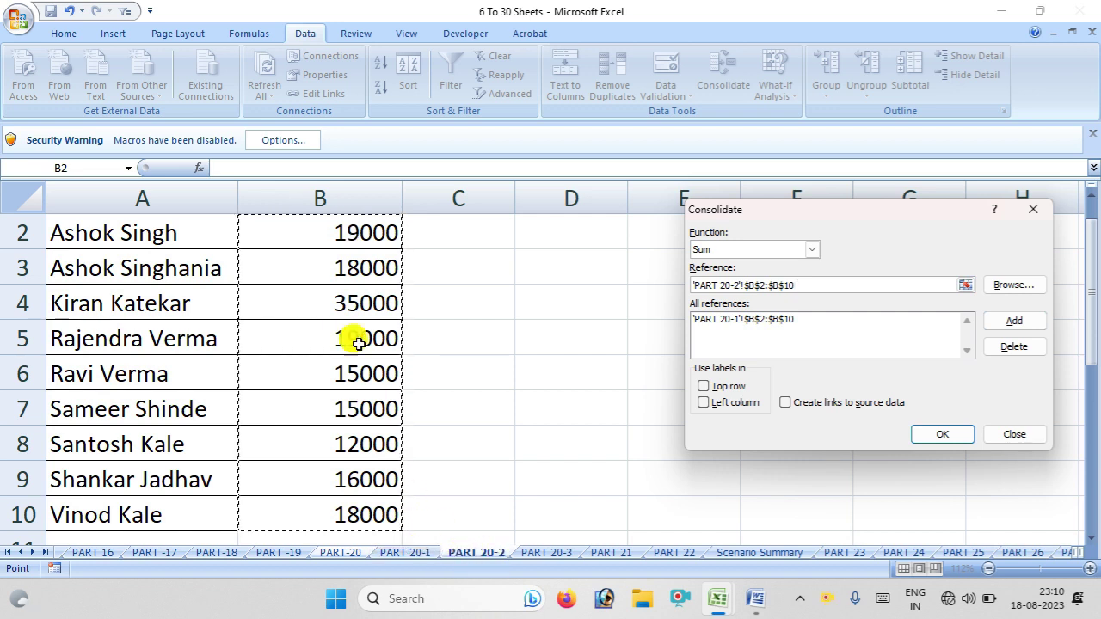
pyautogui.click(1020, 324)
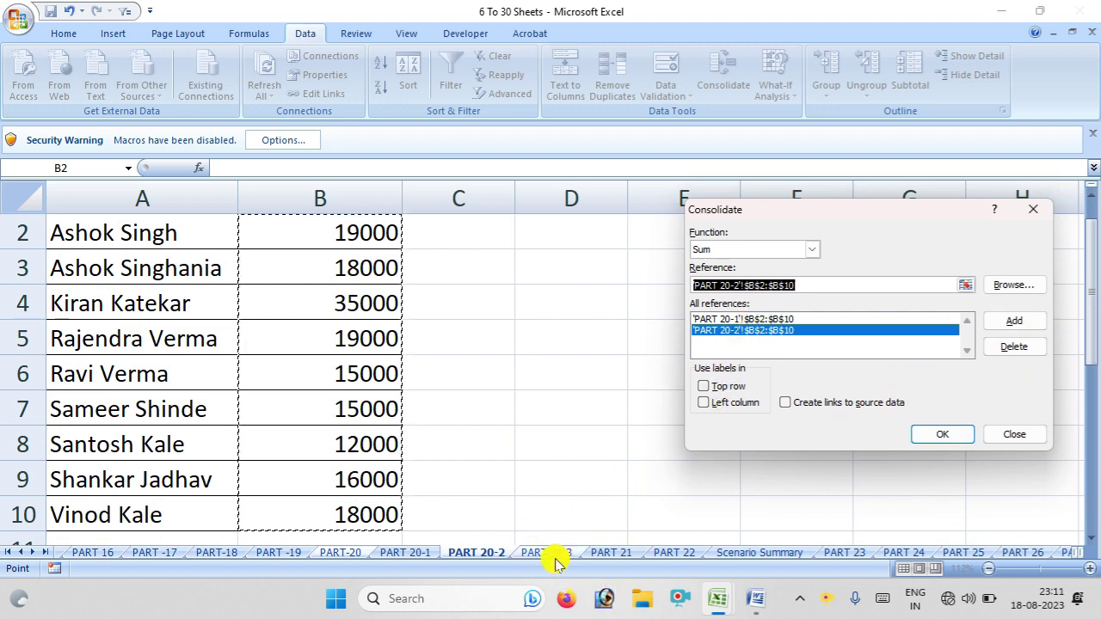
pyautogui.click(550, 554)
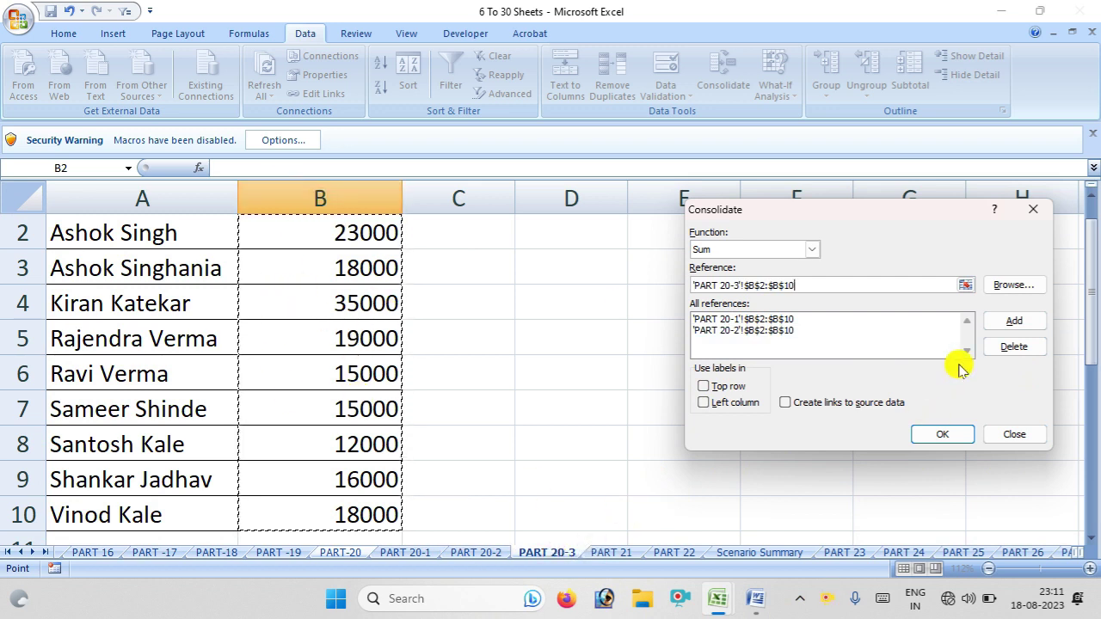
pyautogui.click(1014, 320)
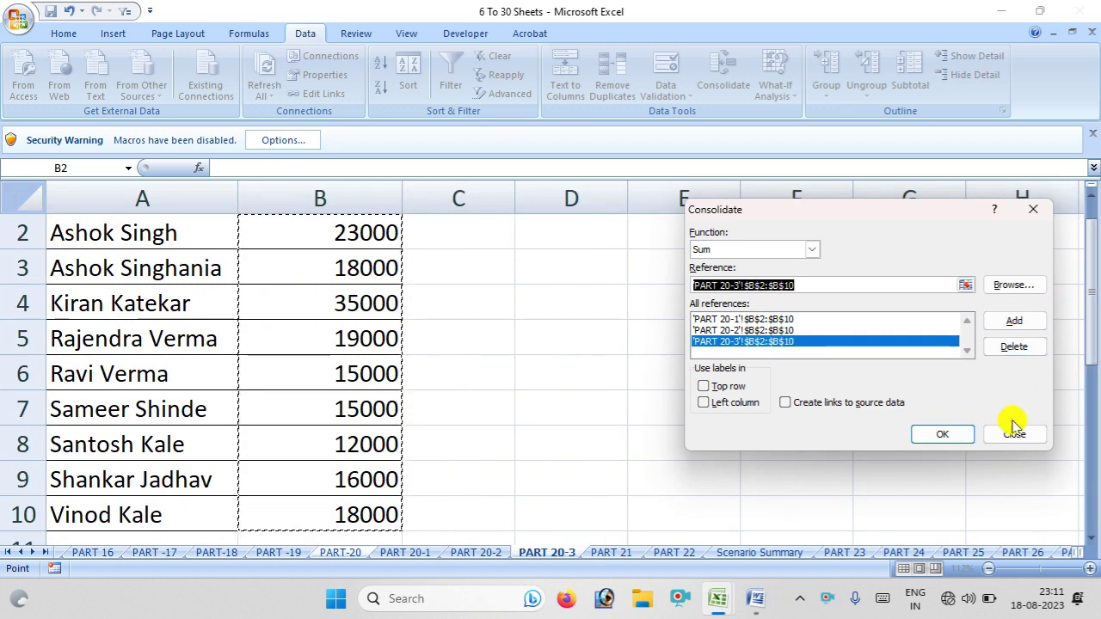
pyautogui.click(930, 433)
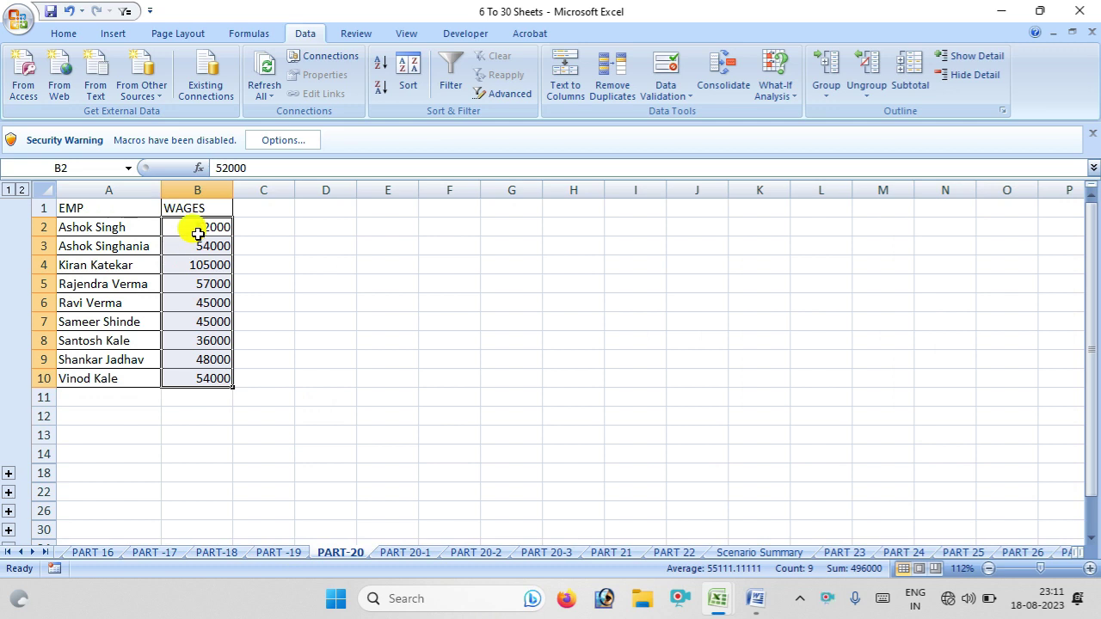
# Compare the source wages across sheets PART 20-1, PART 20-2 and PART 20-3
pyautogui.click(419, 559)
pyautogui.click(512, 559)
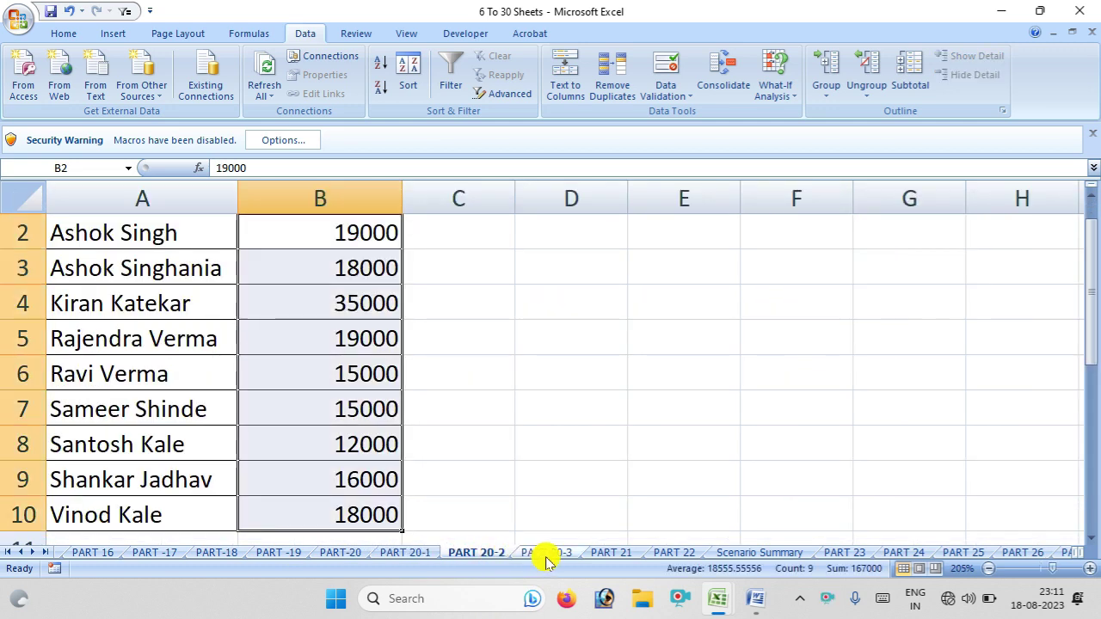
pyautogui.click(545, 557)
pyautogui.click(487, 553)
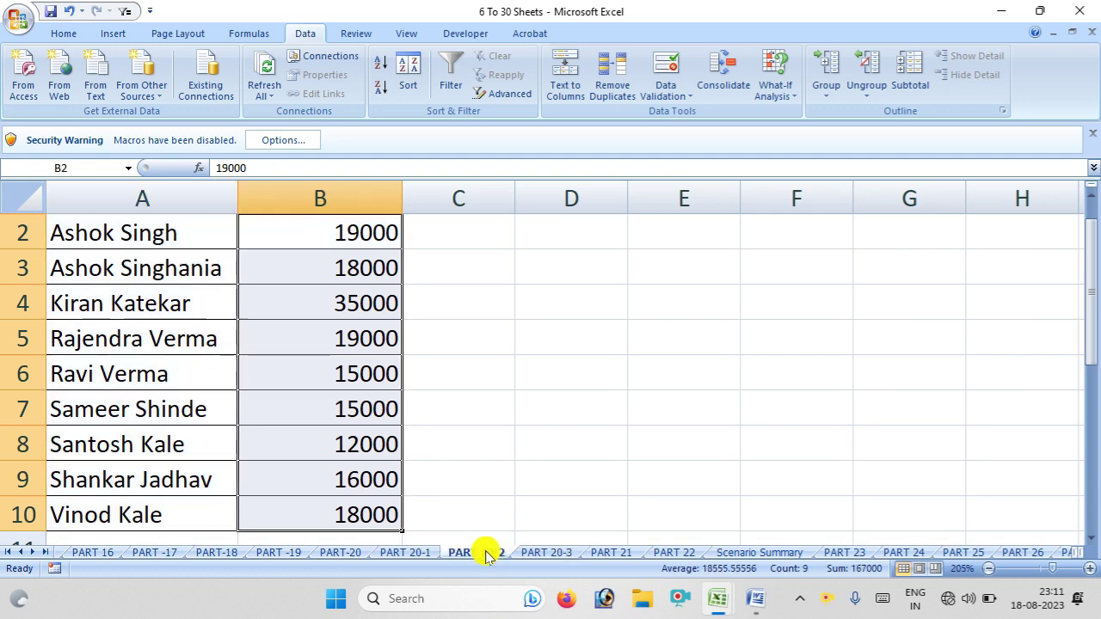
pyautogui.click(422, 553)
pyautogui.click(476, 553)
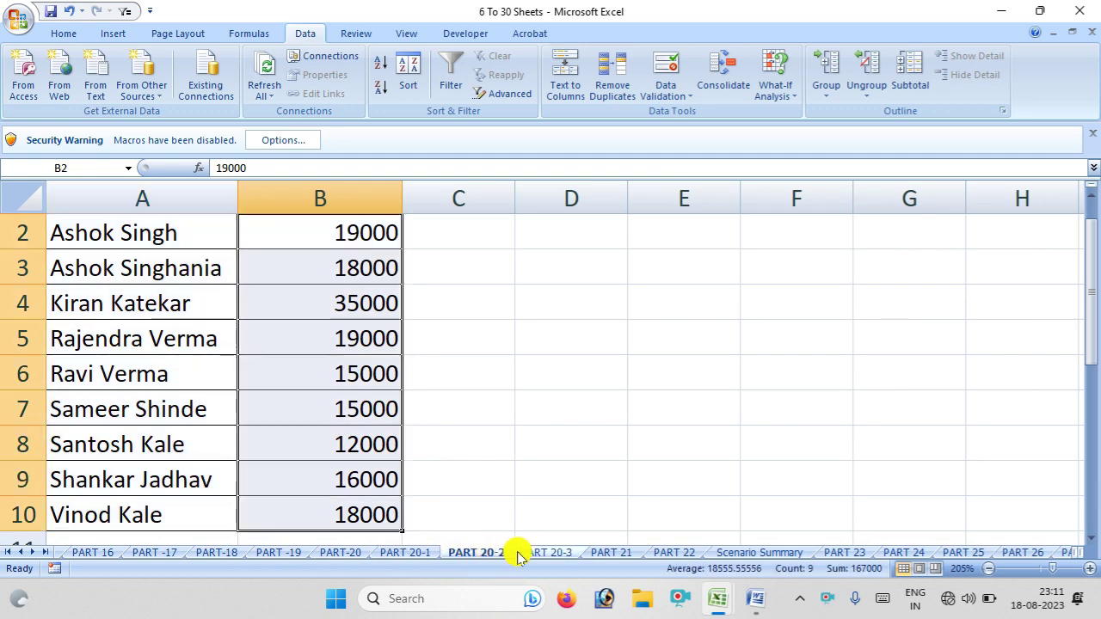
pyautogui.click(537, 553)
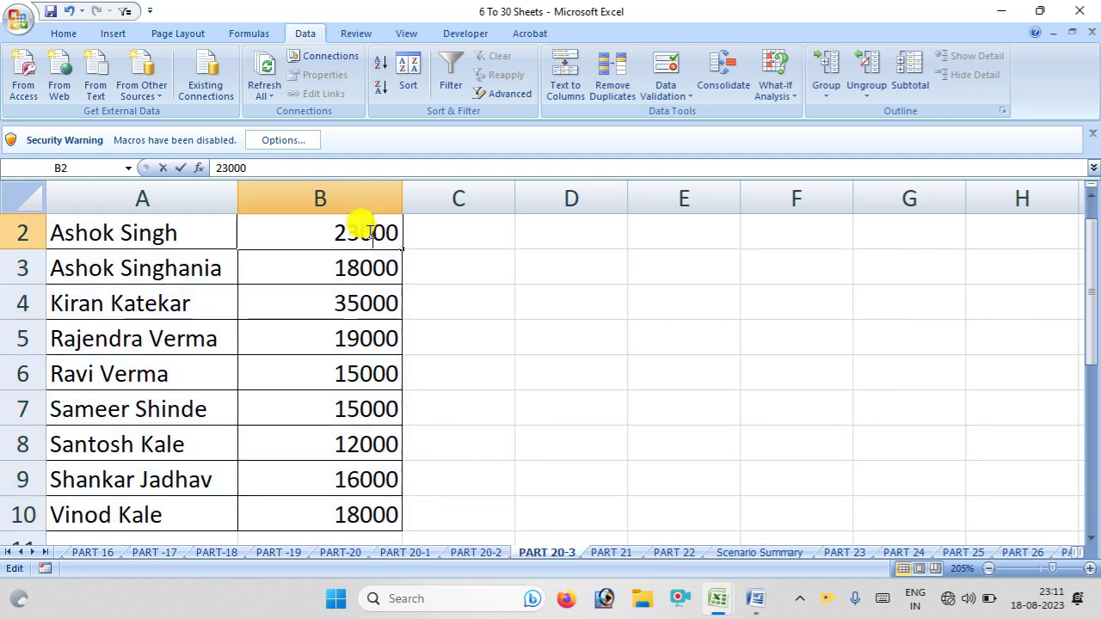
# Change the first wage in B2 on PART 20-3 from 23000 to 13000
pyautogui.doubleClick(353, 228)
pyautogui.moveTo(340, 228); pyautogui.dragTo(325, 240)
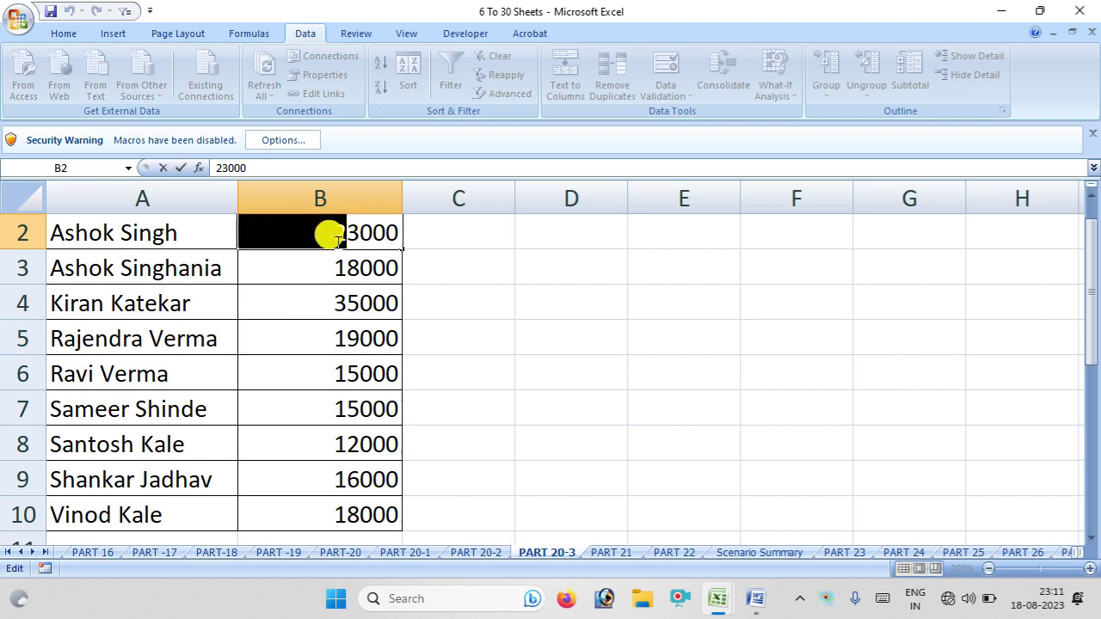
pyautogui.write('1')
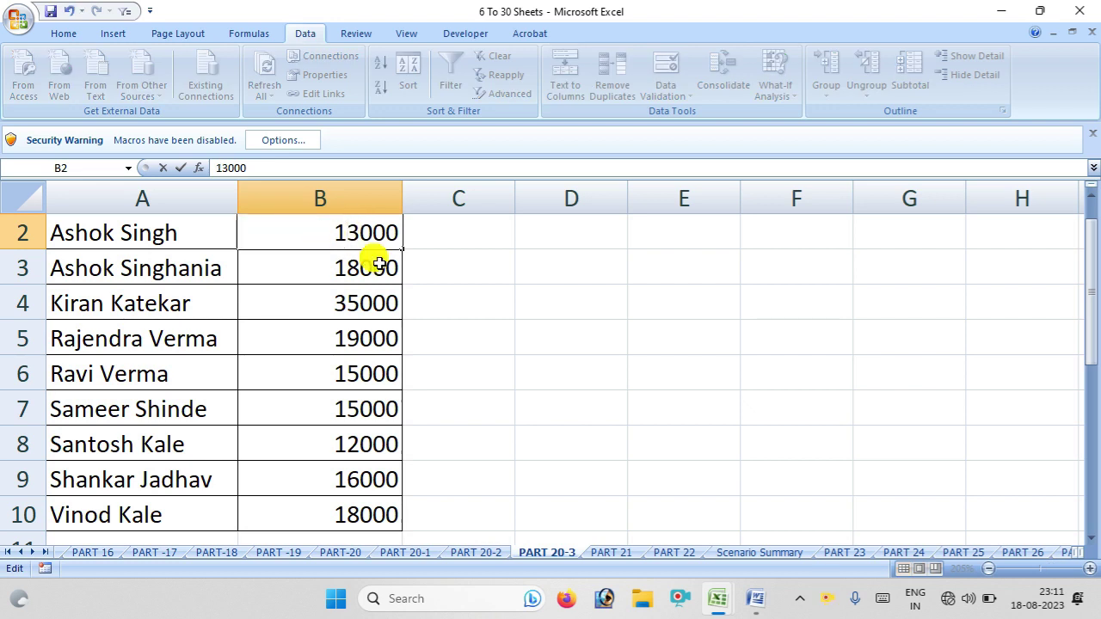
pyautogui.press('Tab')
# Look through the sheets again and confirm PART 20-3's B2 now shows 13000
pyautogui.click(339, 555)
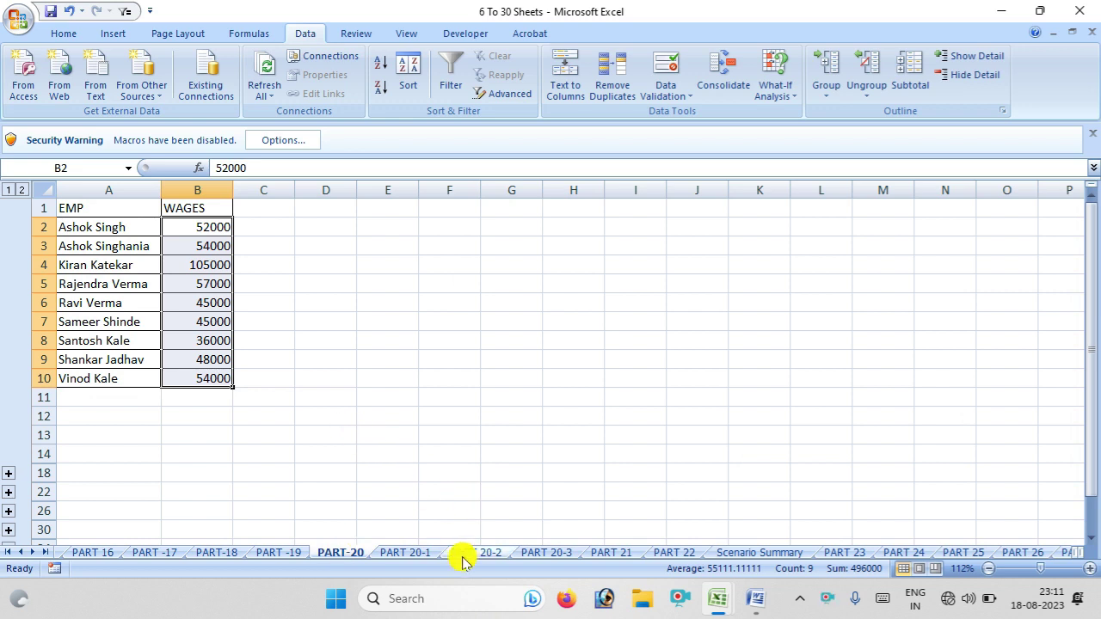
pyautogui.click(406, 554)
pyautogui.click(469, 555)
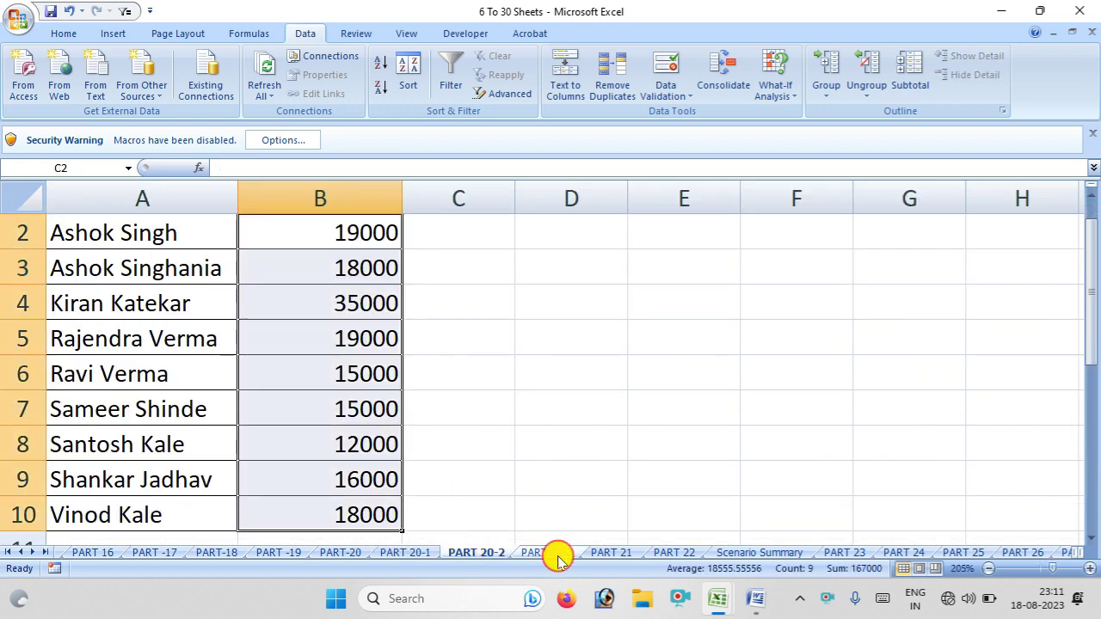
pyautogui.click(551, 555)
pyautogui.click(342, 232)
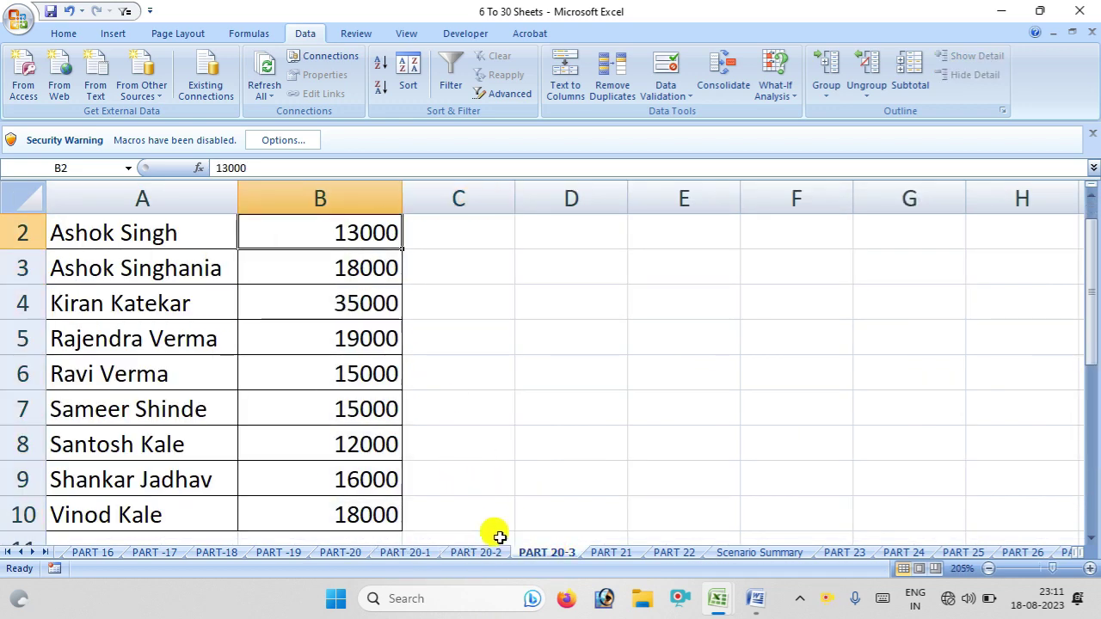
# Check that PART-20's consolidated B2 total still reads 52000 as a plain value
pyautogui.click(475, 553)
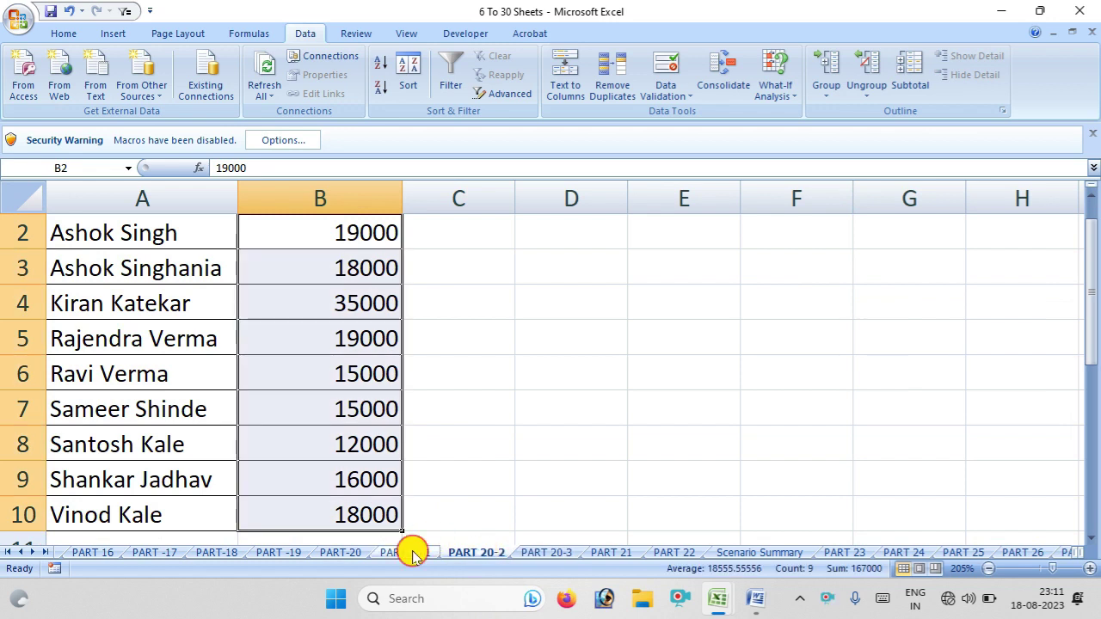
pyautogui.click(413, 555)
pyautogui.click(344, 554)
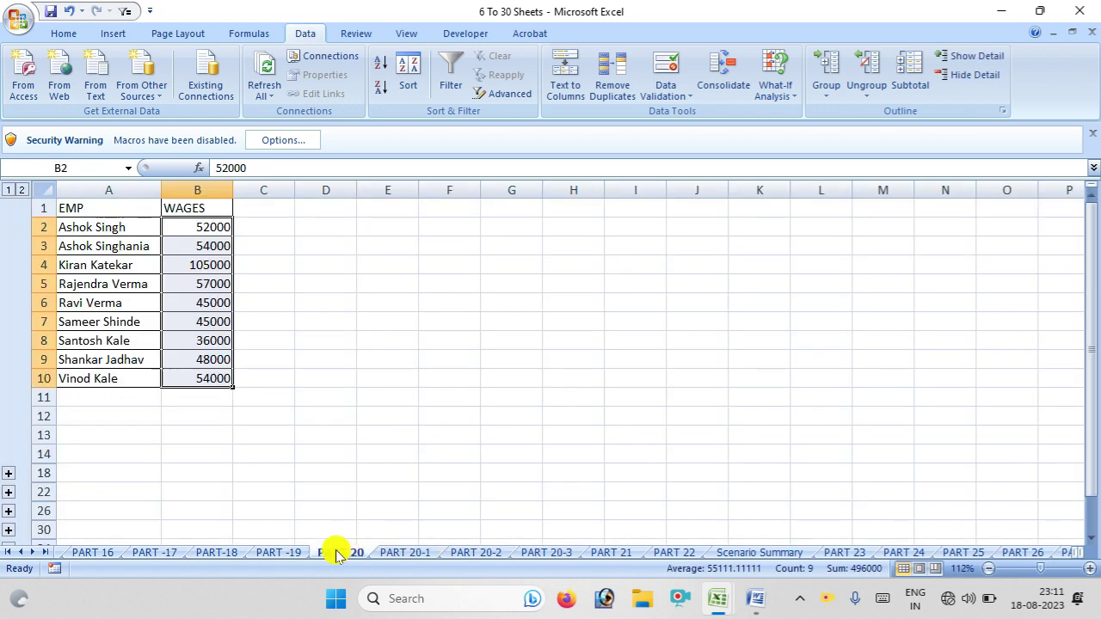
pyautogui.doubleClick(207, 225)
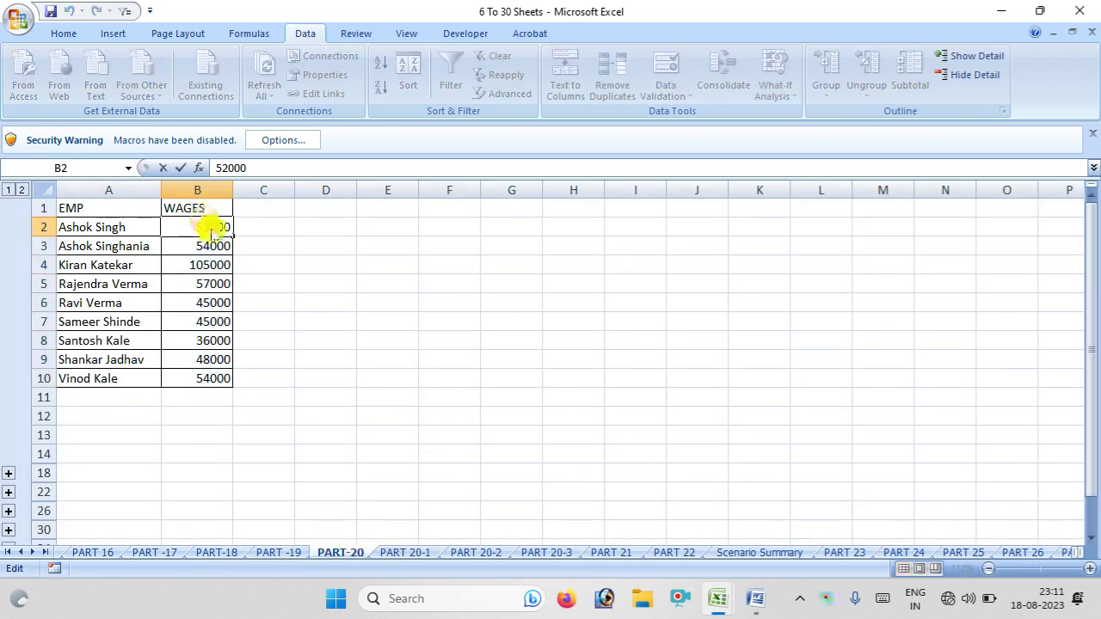
pyautogui.click(236, 227)
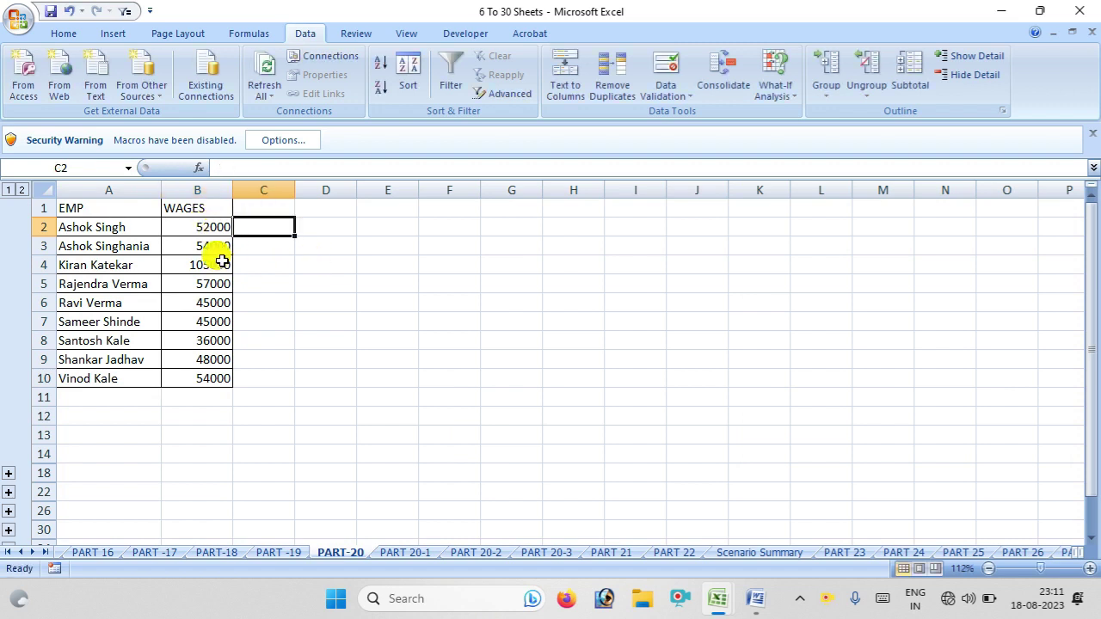